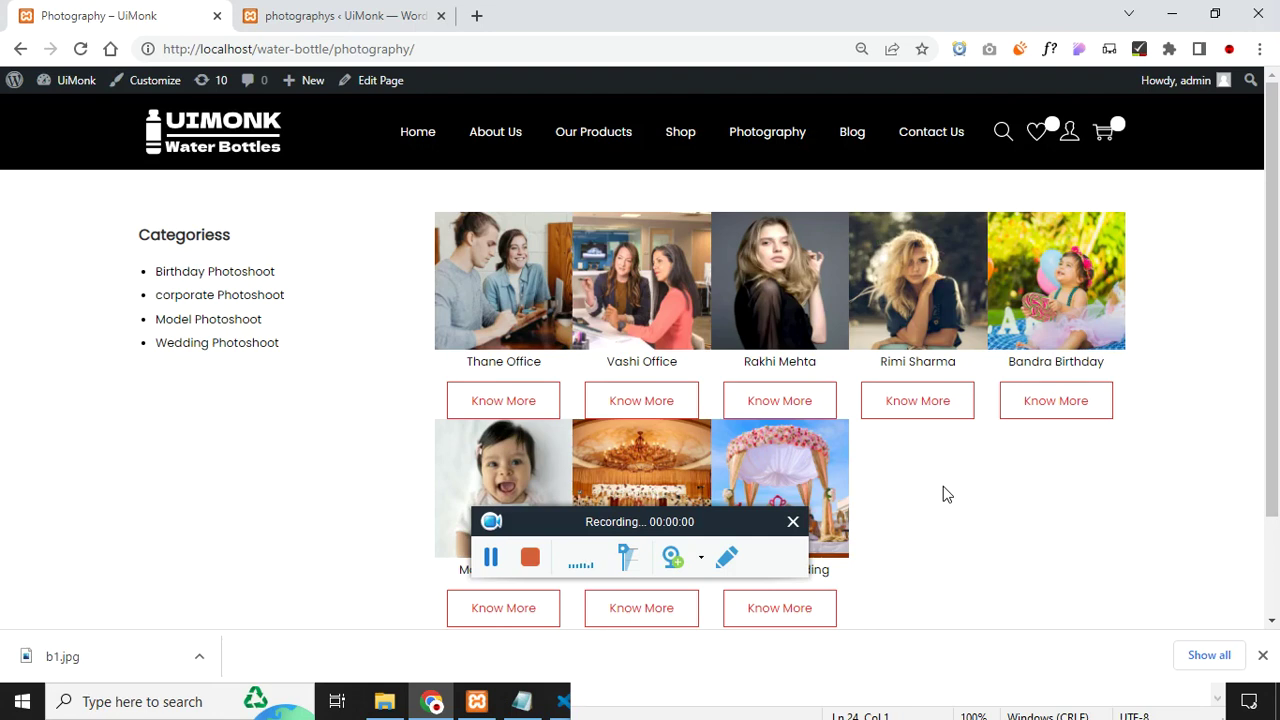
# - Filter the front-end gallery by the Birthday, corporate, Model and Wedding Photoshoot categories
pyautogui.moveTo(637, 525); pyautogui.dragTo(1110, 518)
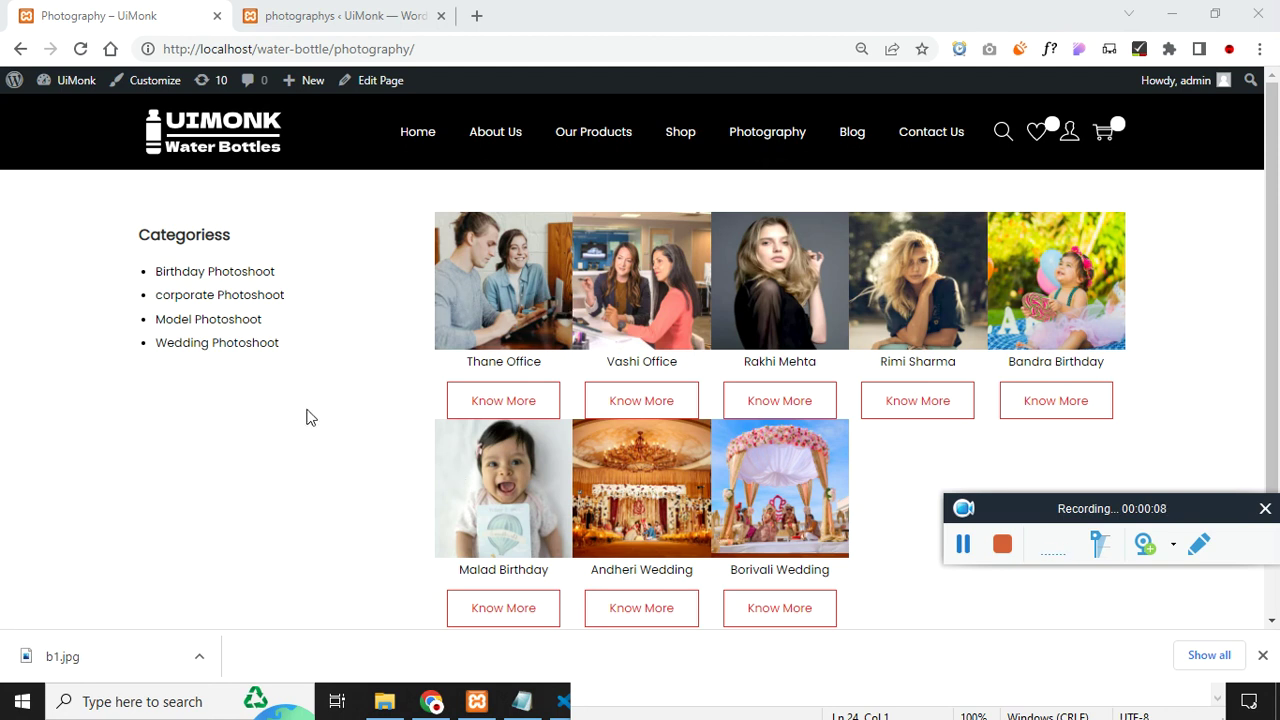
pyautogui.click(217, 272)
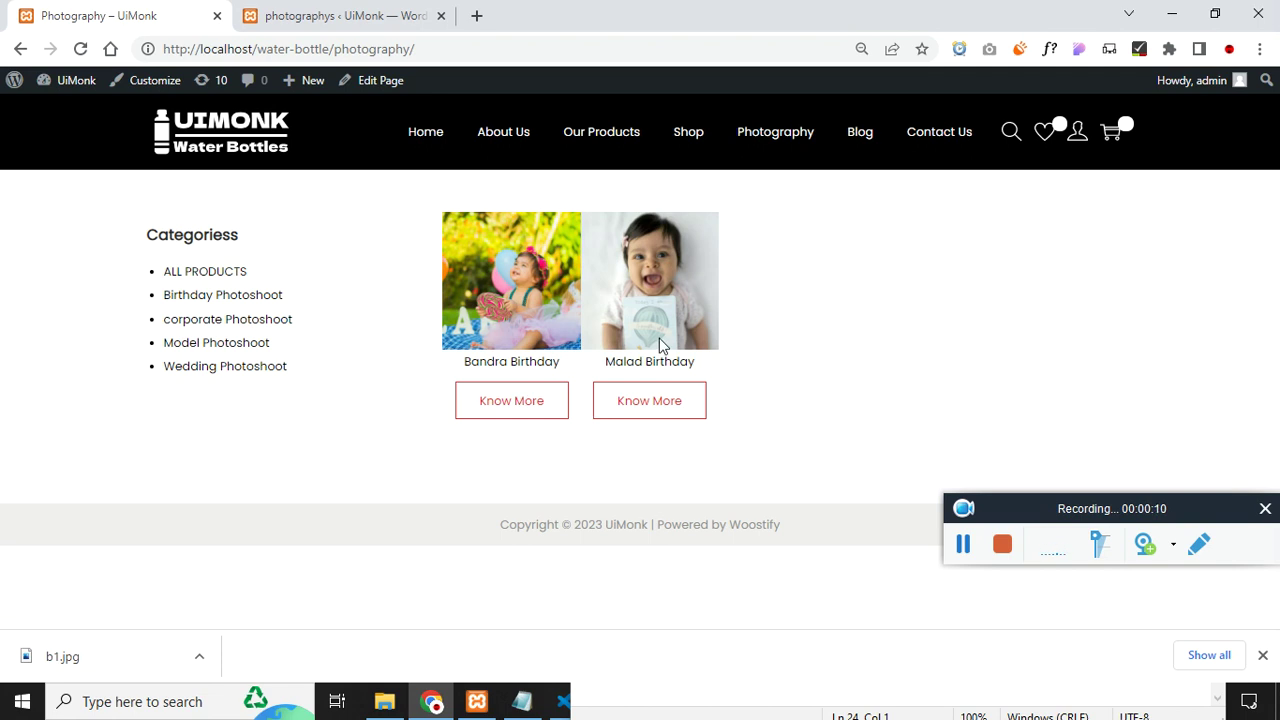
pyautogui.click(527, 405)
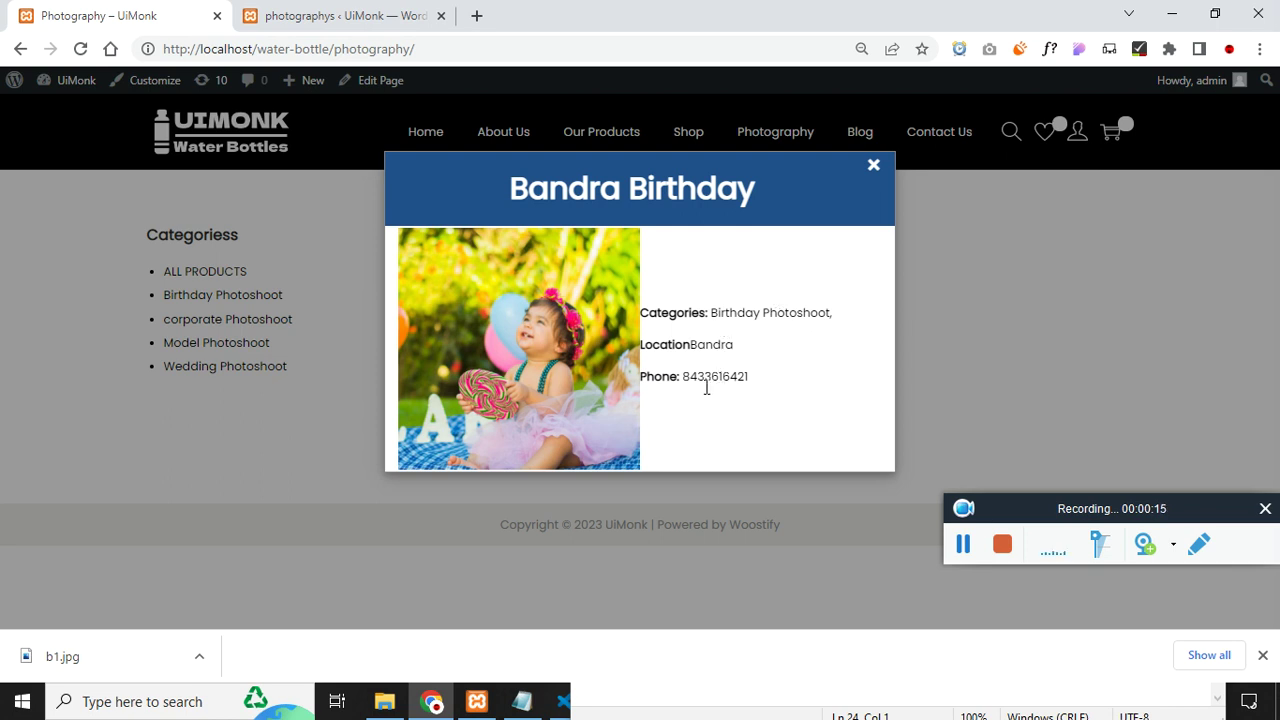
pyautogui.click(875, 167)
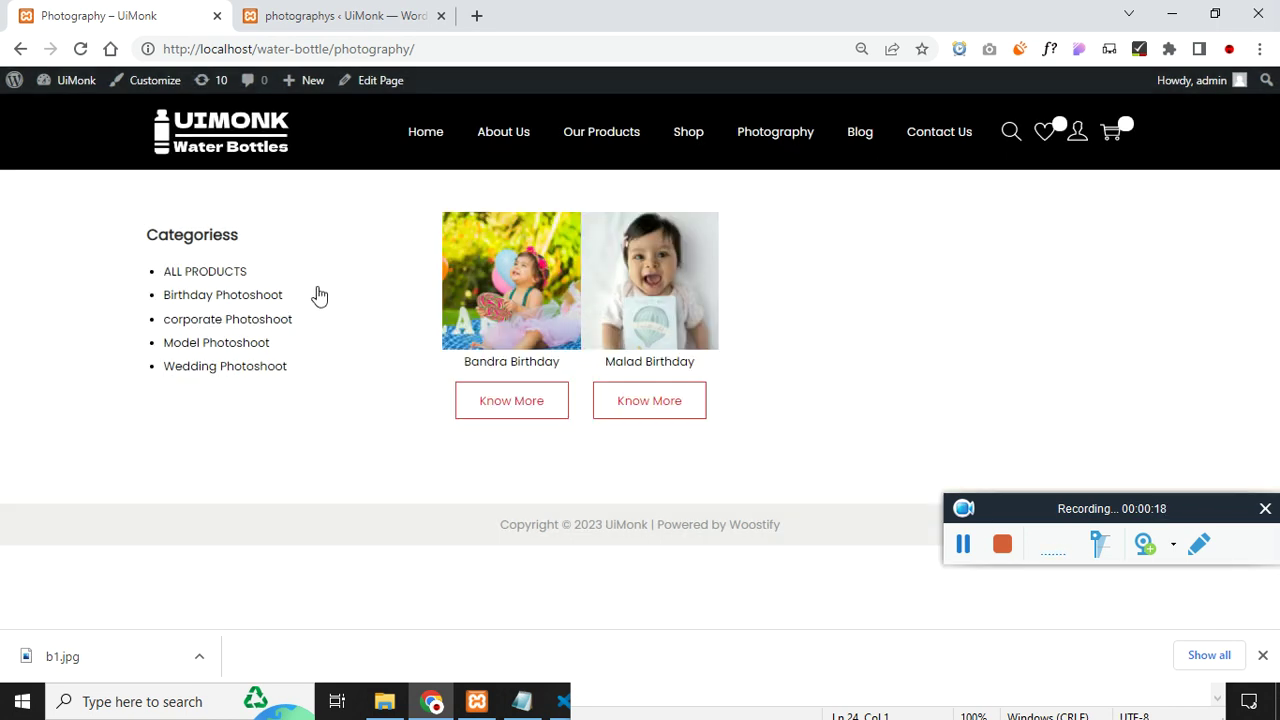
pyautogui.click(206, 320)
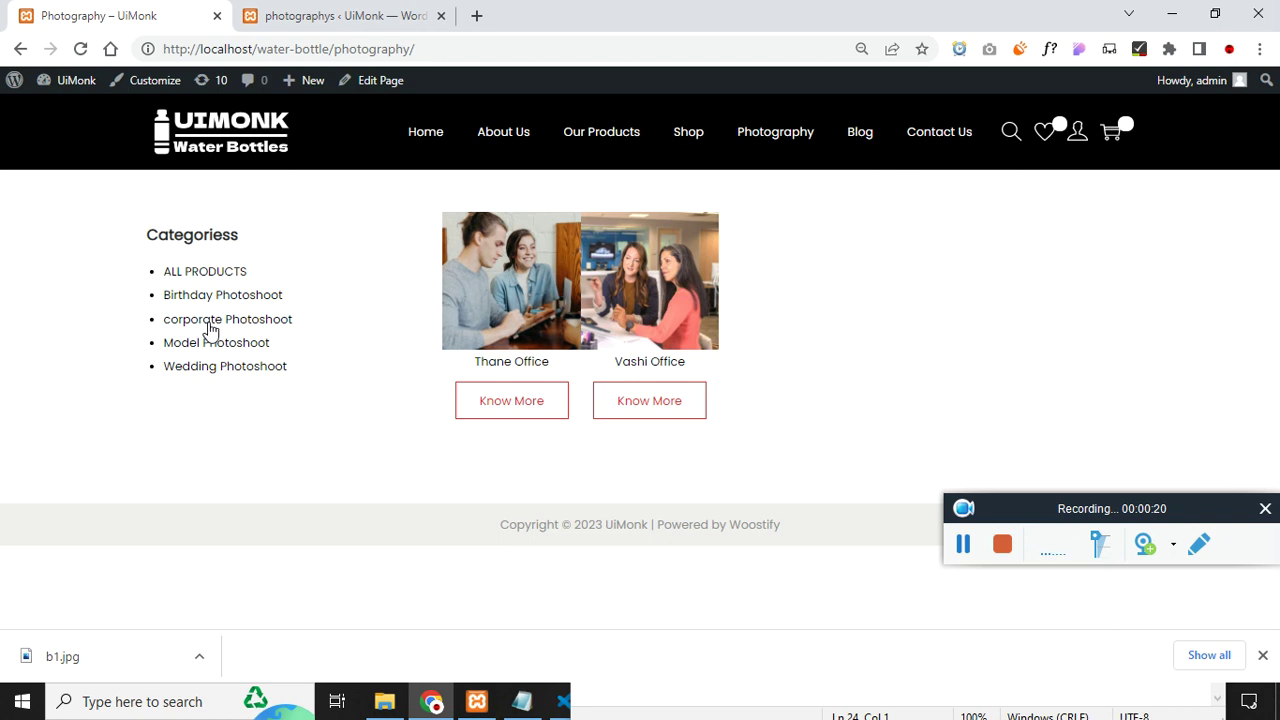
pyautogui.click(264, 342)
pyautogui.click(258, 368)
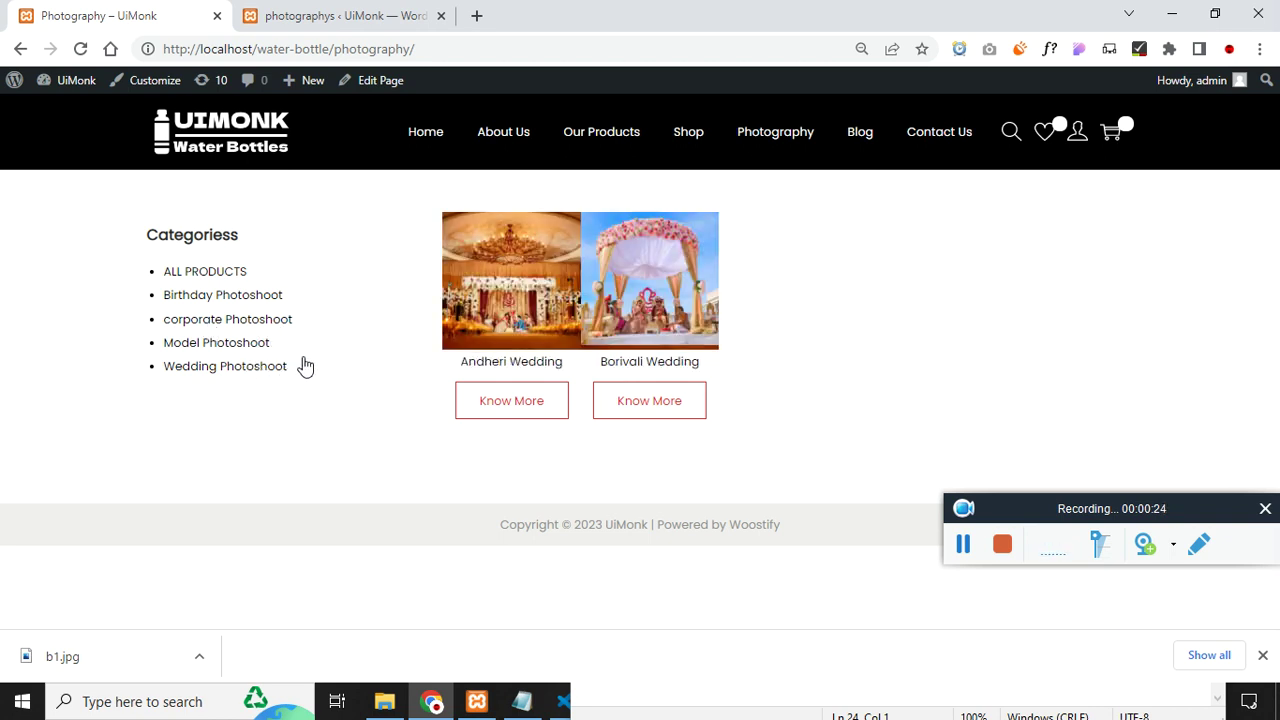
pyautogui.click(201, 273)
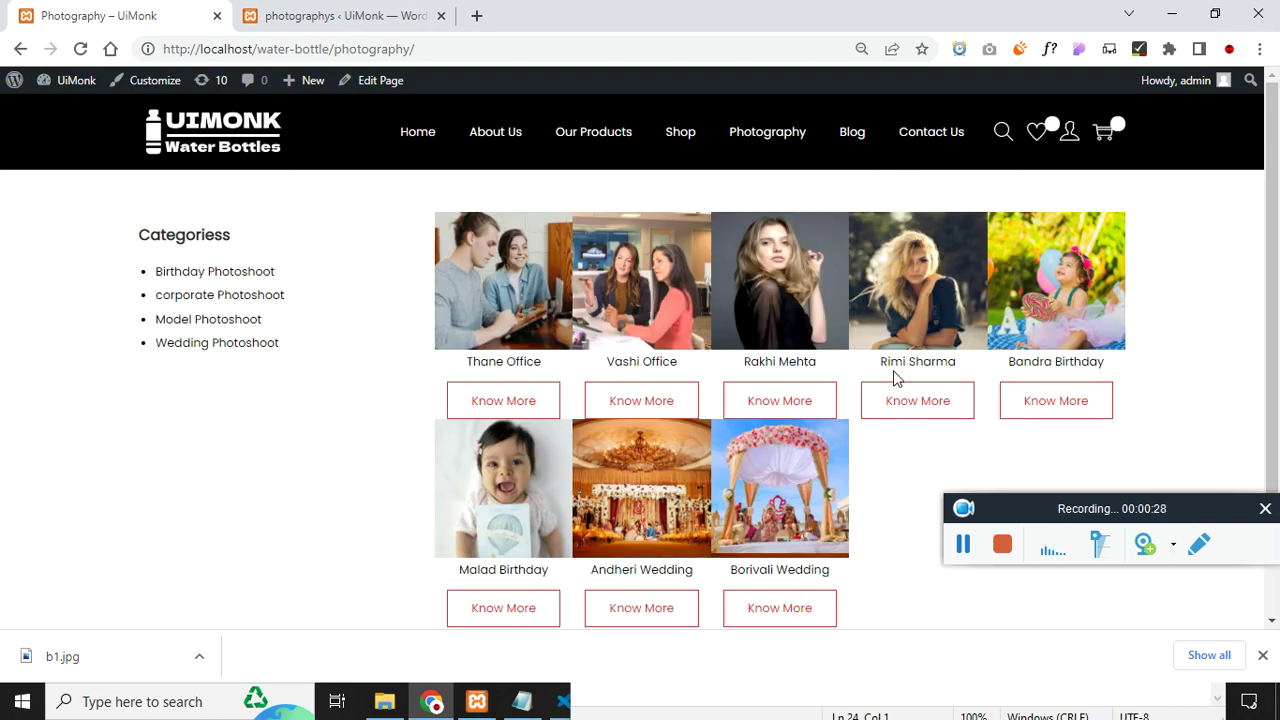
# - Look over the photographys admin list and the front-end Photography page
pyautogui.click(366, 12)
pyautogui.scroll(-2, 412, 366)
pyautogui.scroll(2, 350, 355)
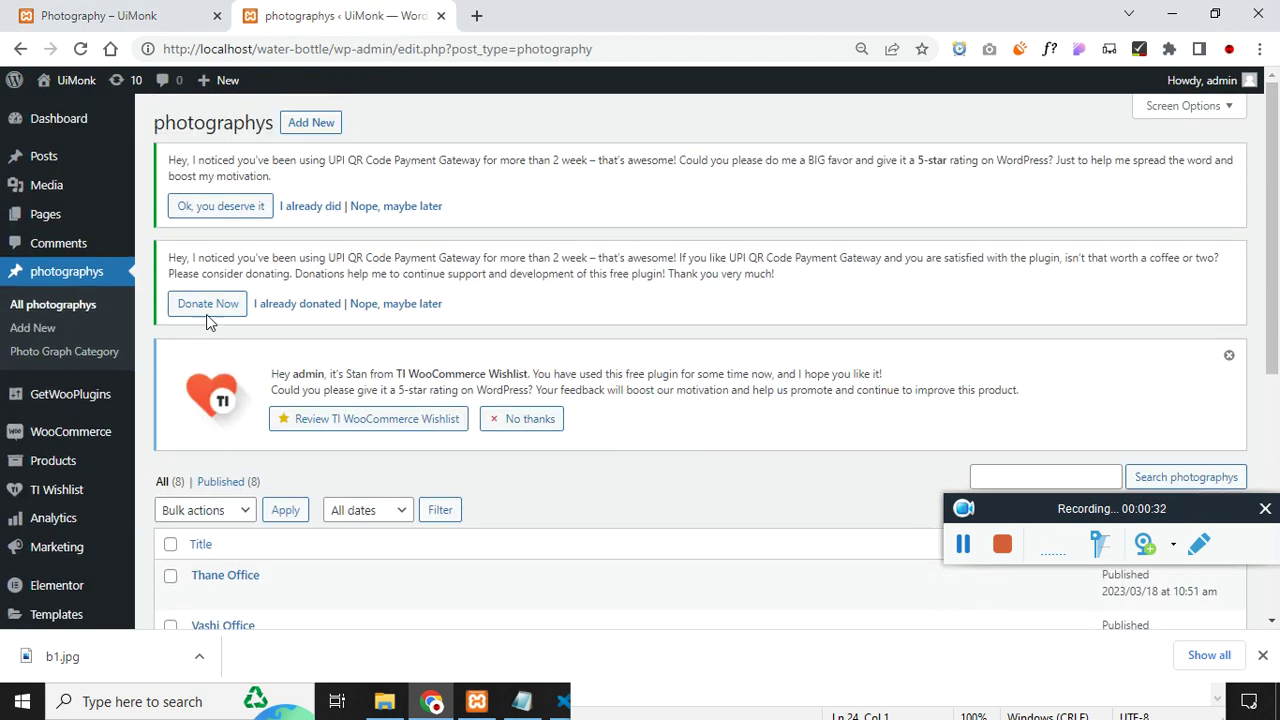
pyautogui.scroll(-3, 150, 330)
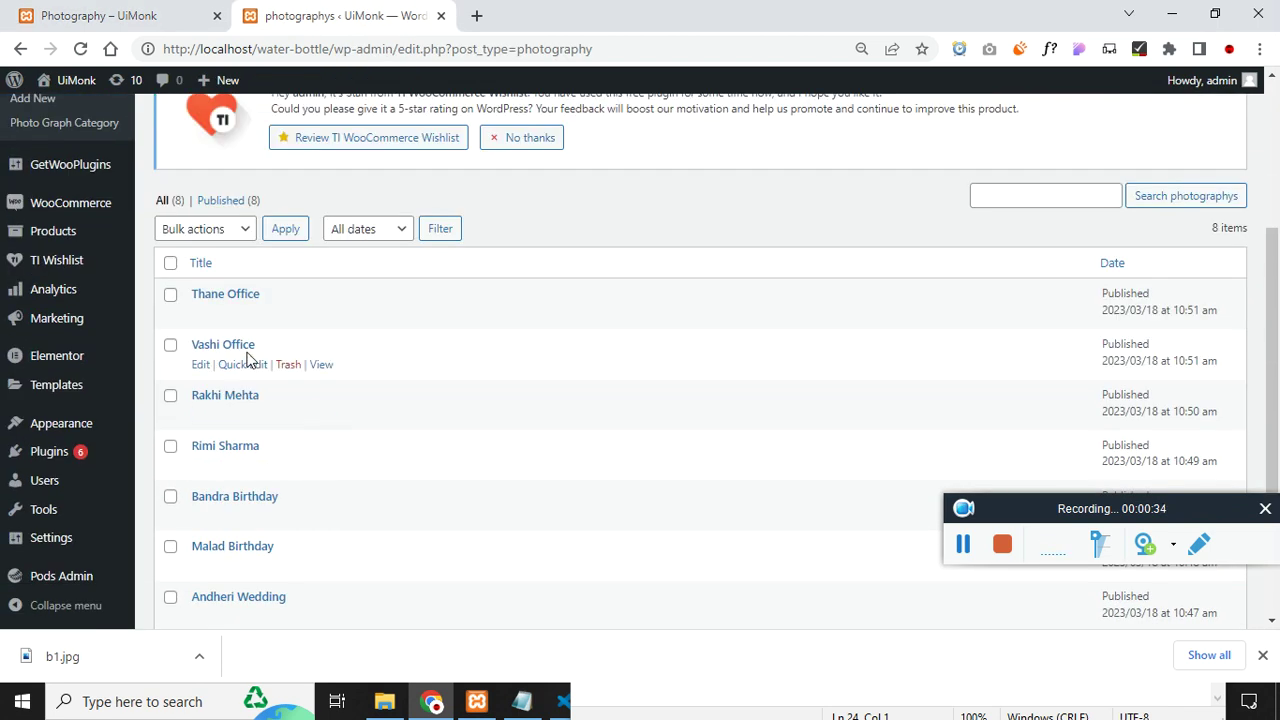
pyautogui.scroll(-3, 297, 585)
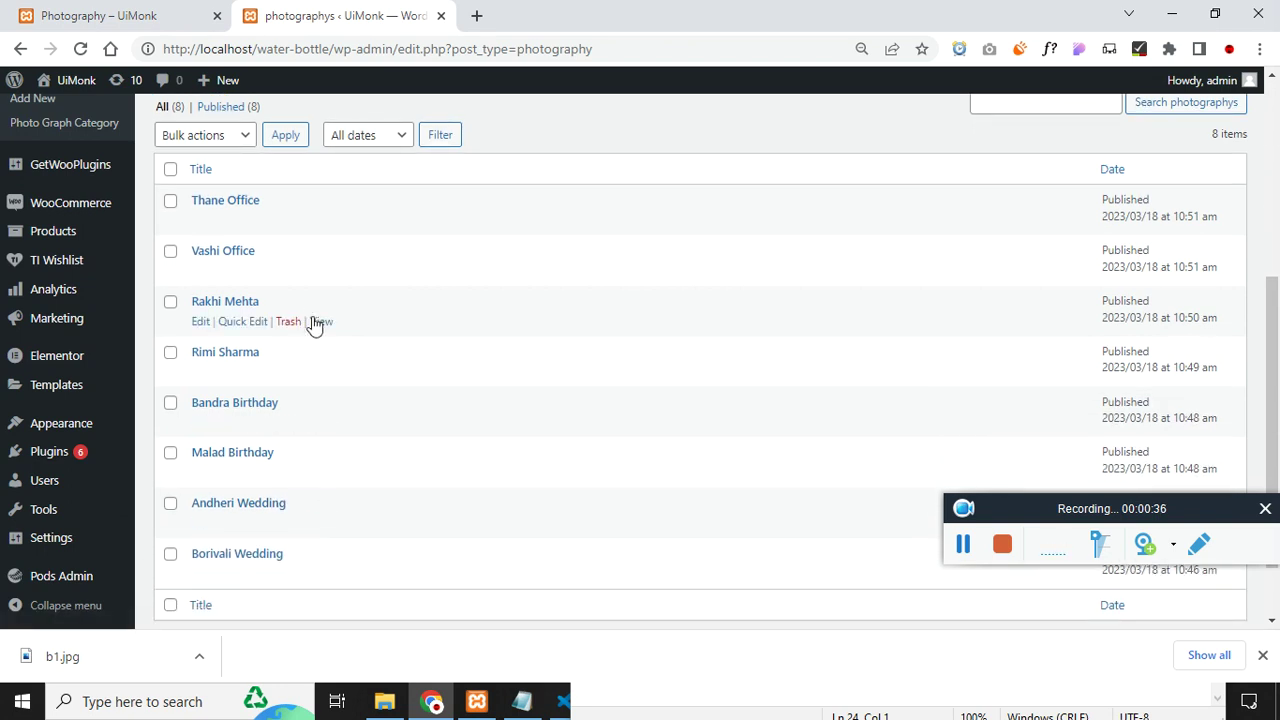
pyautogui.click(150, 12)
pyautogui.click(360, 15)
pyautogui.scroll(3, 390, 378)
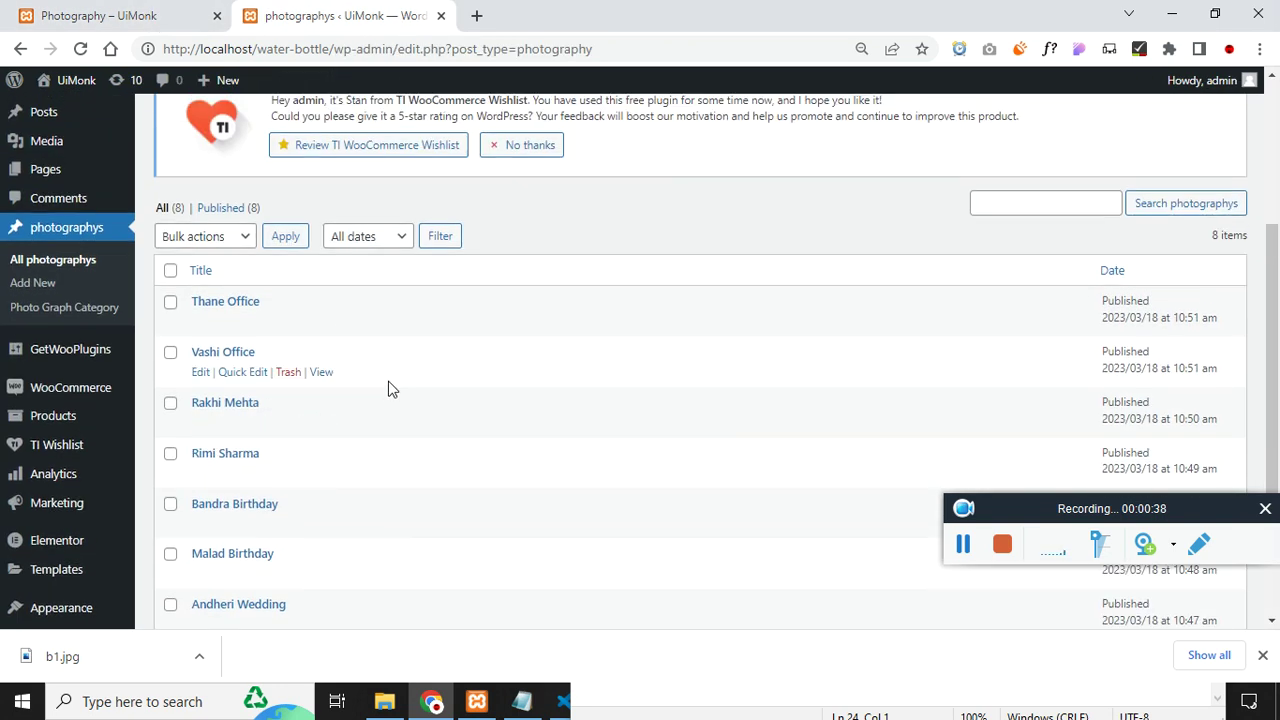
# - Start a new photography item and title it Uimonk
pyautogui.click(33, 328)
pyautogui.hotkey('ctrl', '1')
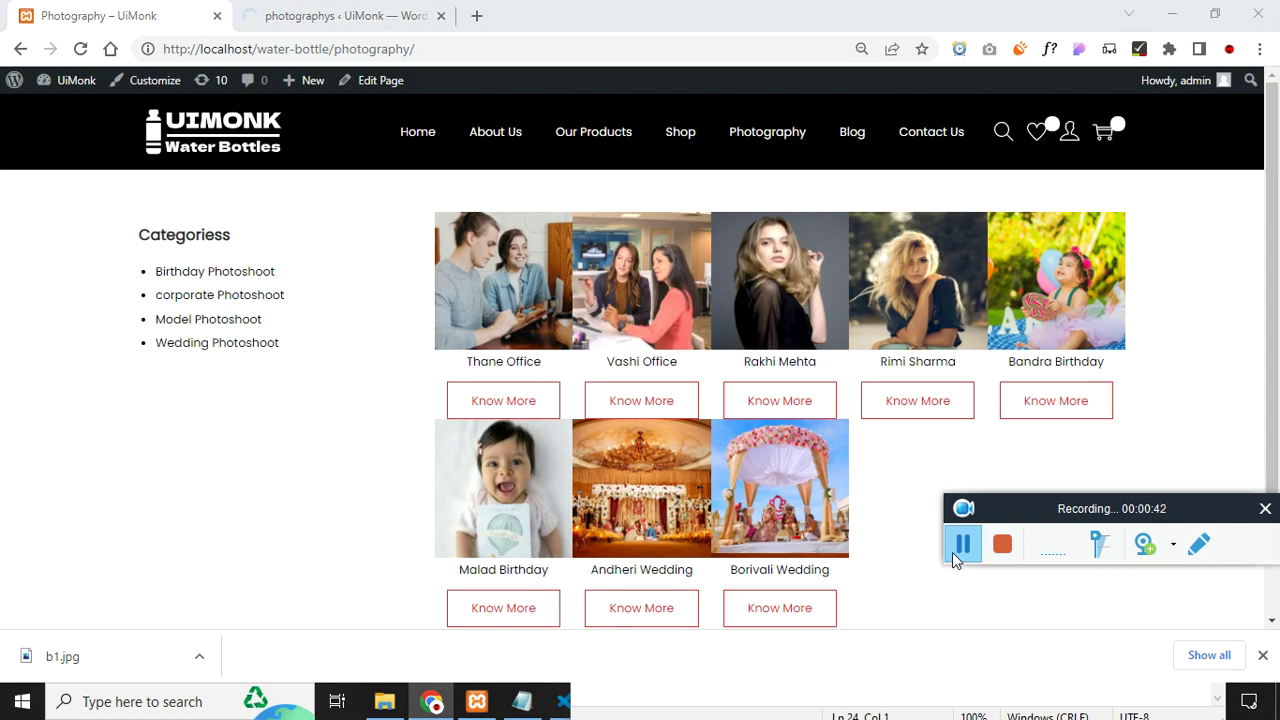
pyautogui.hotkey('ctrl', '2')
pyautogui.scroll(-3, 629, 486)
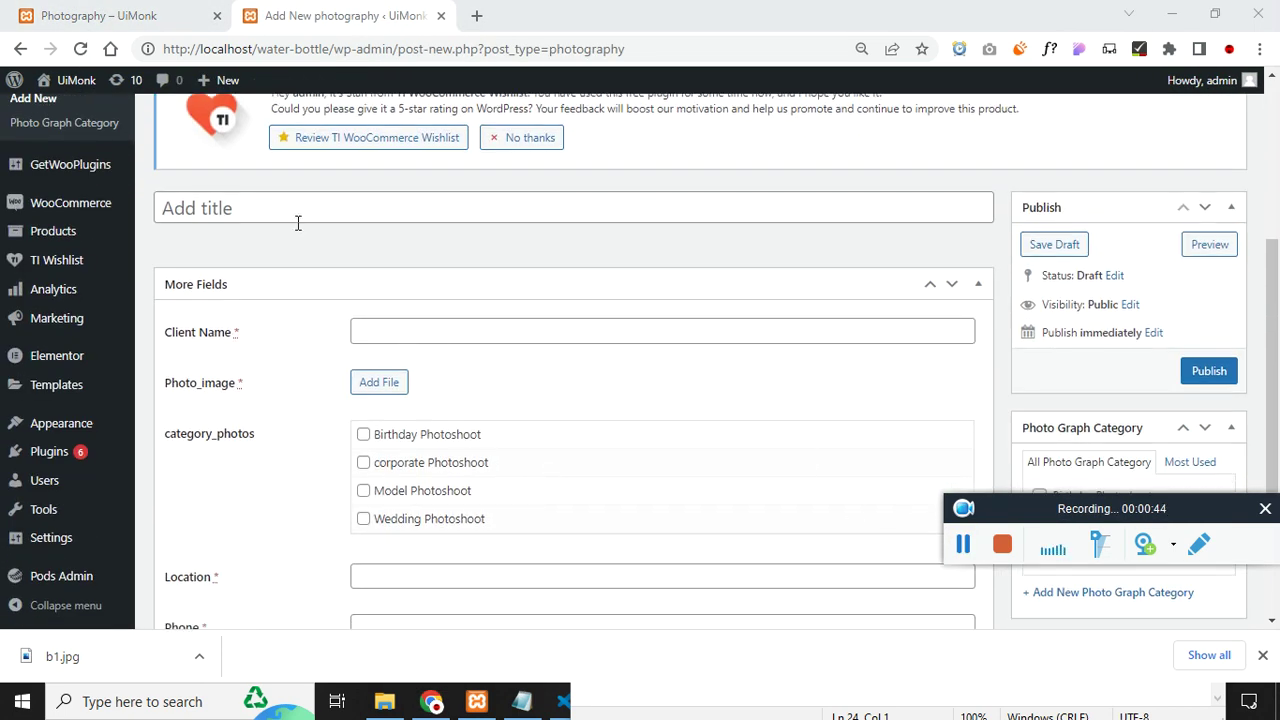
pyautogui.click(325, 214)
pyautogui.write('Uimonk')
# - Copy Uimonk into the Client Name field and open the Add File window
pyautogui.hotkey('ctrl', 'a')
pyautogui.hotkey('ctrl', 'c')
pyautogui.click(455, 330)
pyautogui.hotkey('ctrl', 'v')
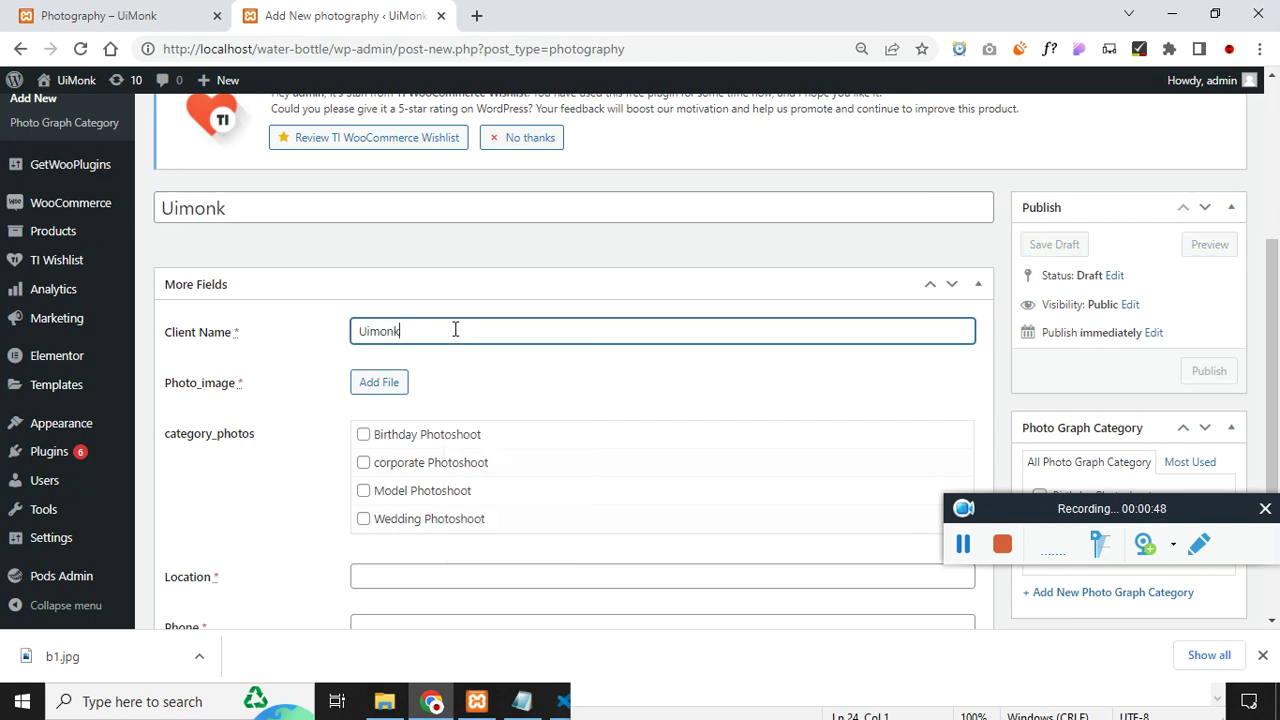
pyautogui.scroll(-1, 455, 330)
pyautogui.click(397, 302)
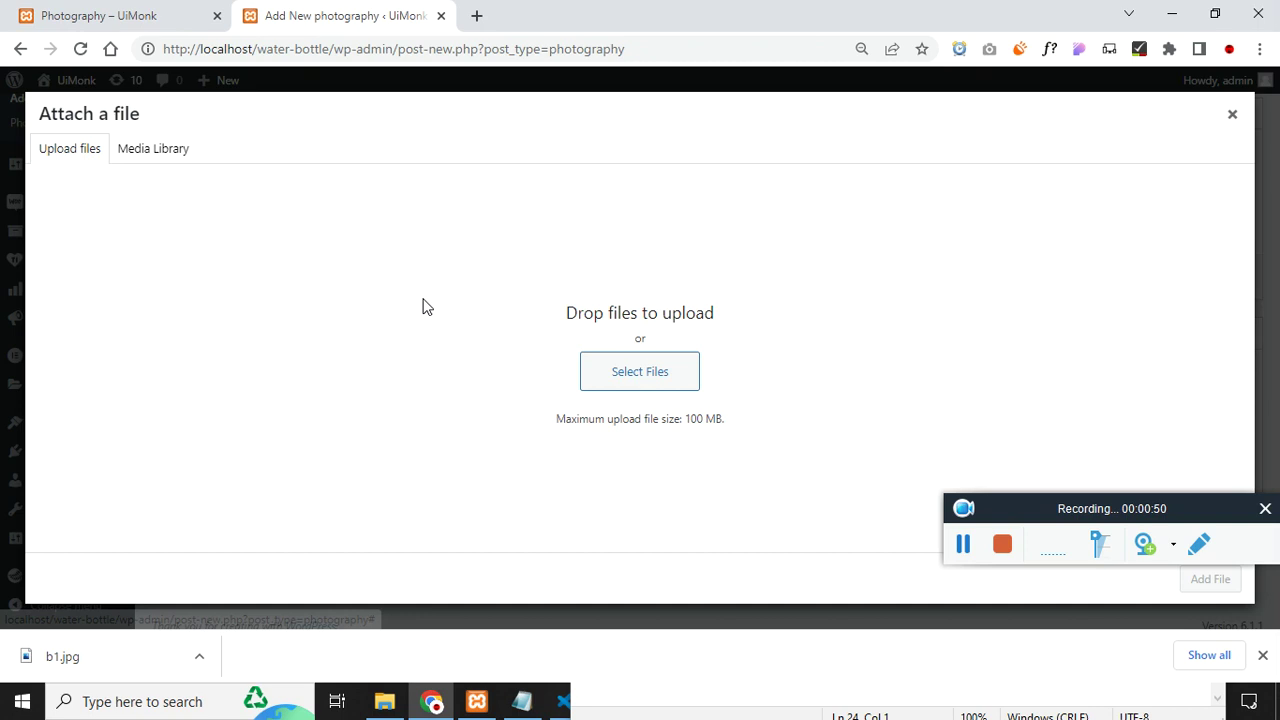
# - Upload b1 from the Desktop and attach it as the item's Photo_image
pyautogui.click(596, 366)
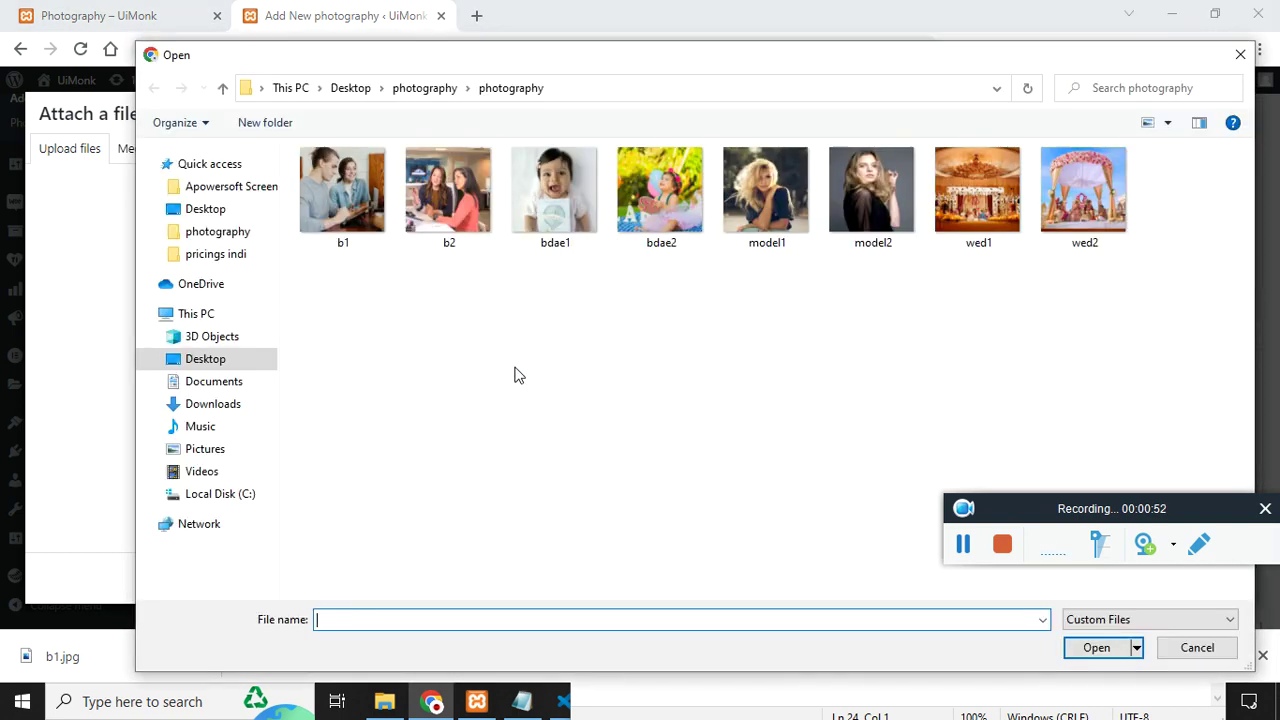
pyautogui.click(200, 210)
pyautogui.click(703, 218)
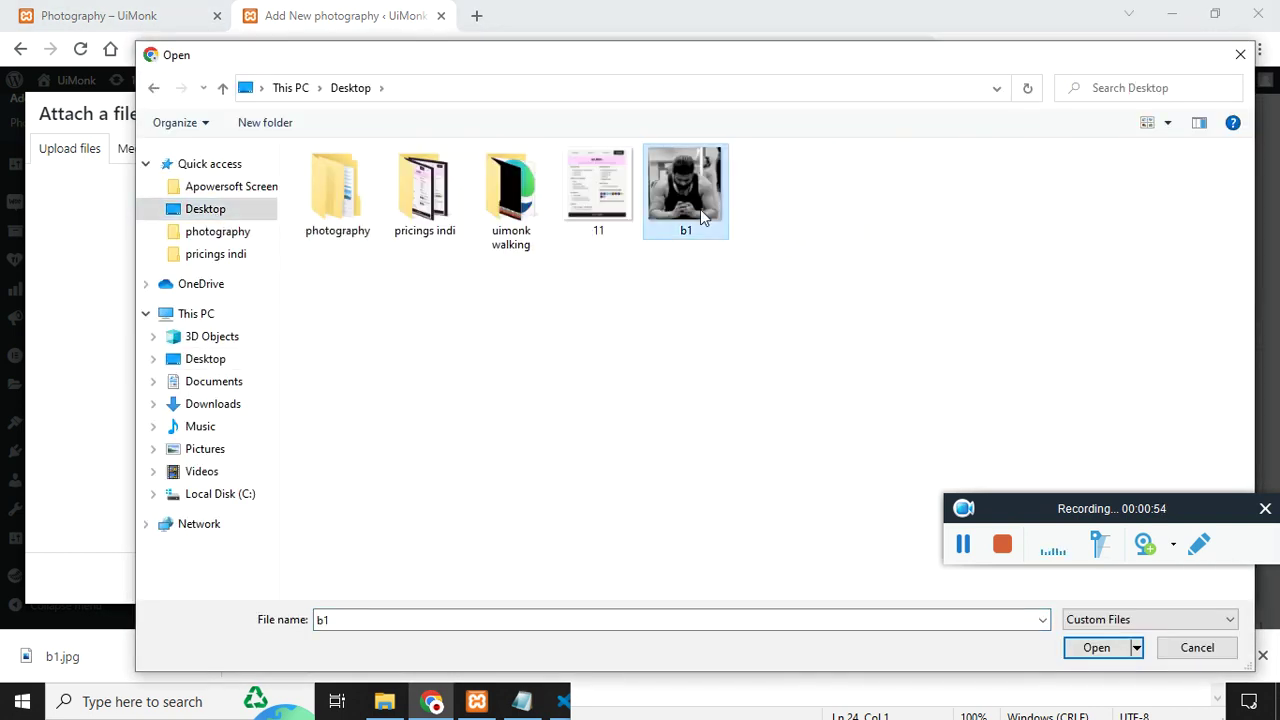
pyautogui.doubleClick(703, 218)
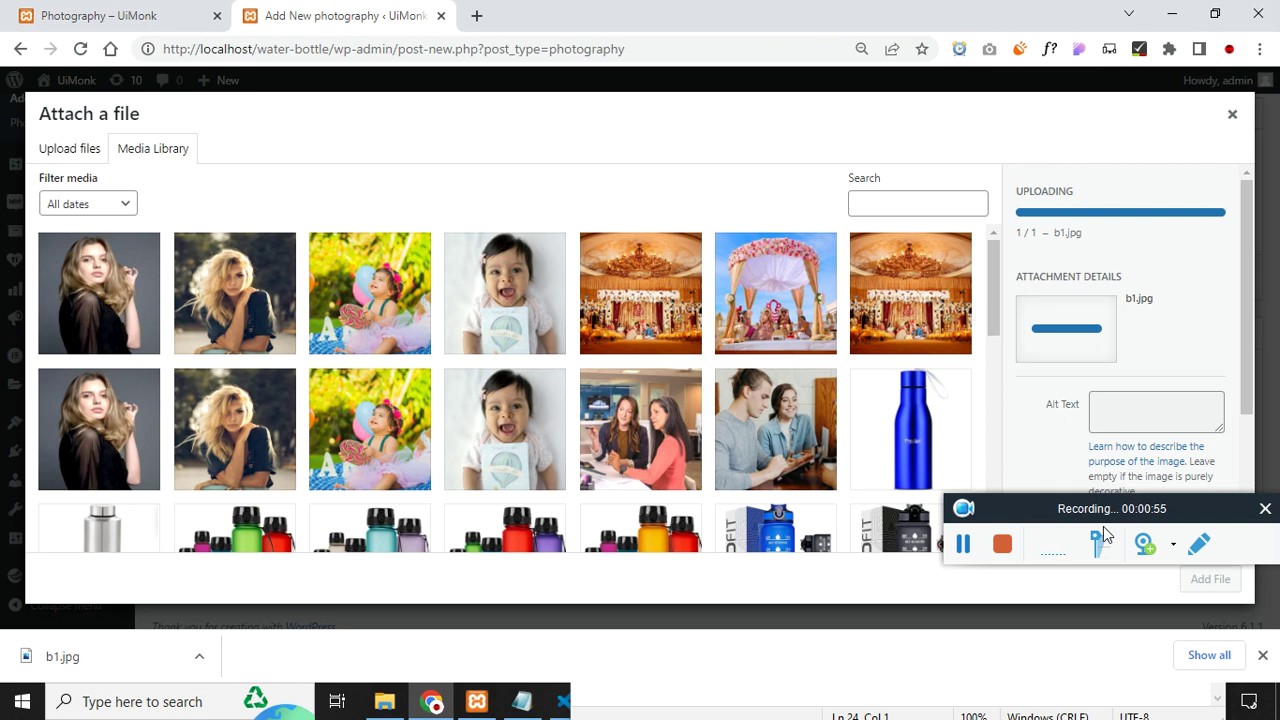
pyautogui.moveTo(1105, 535); pyautogui.dragTo(1062, 405)
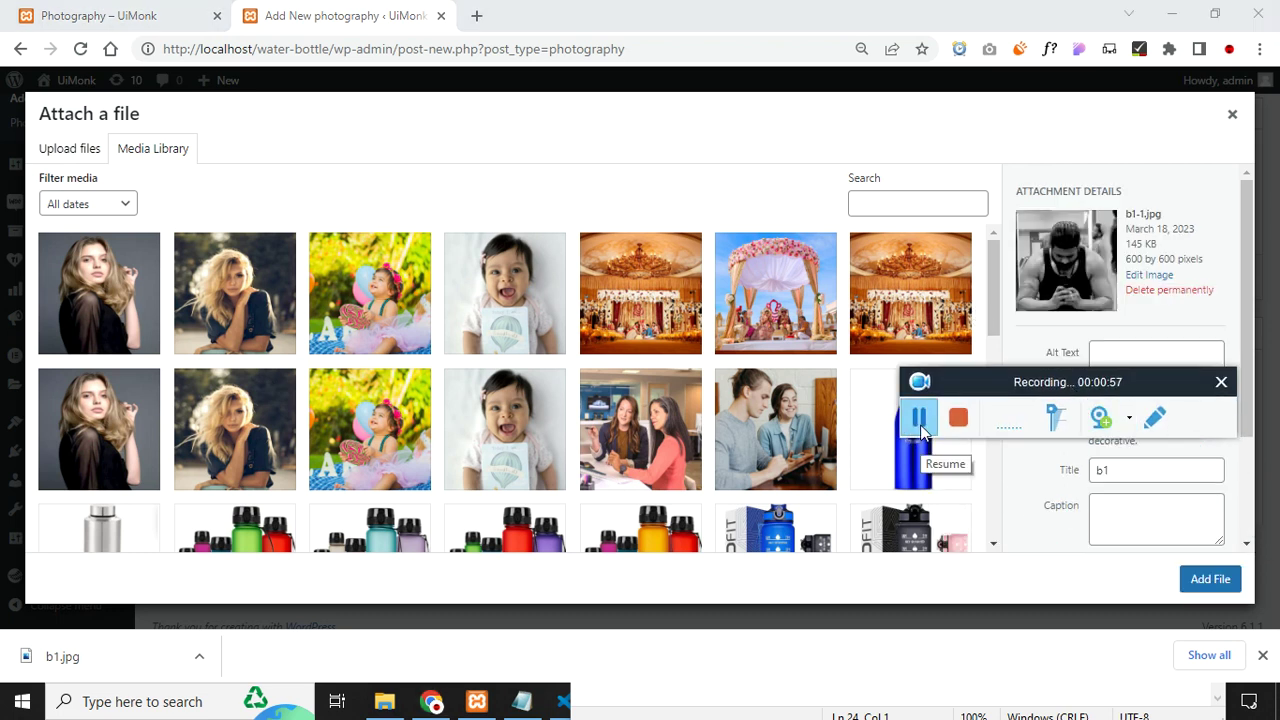
pyautogui.click(1211, 582)
pyautogui.scroll(-1, 378, 440)
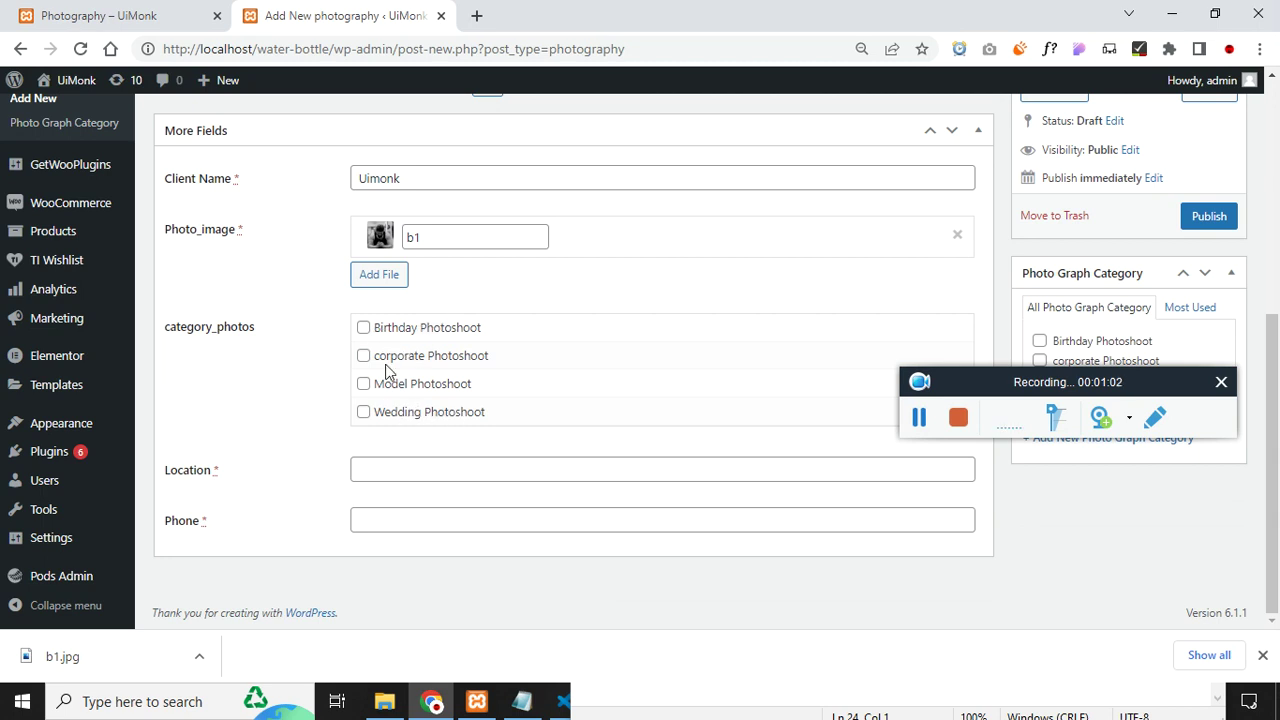
# - Tag Uimonk Model Photoshoot, set location Dombivli and a phone number, publish, and reload the gallery
pyautogui.click(160, 16)
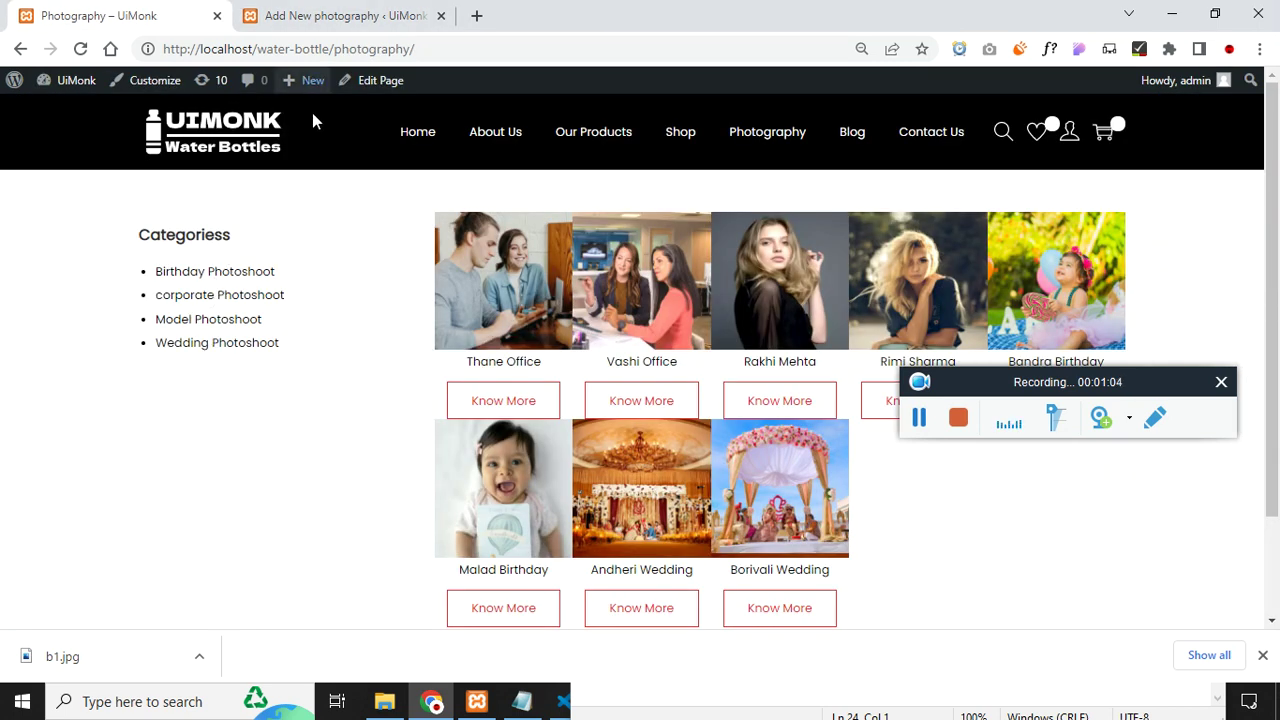
pyautogui.click(330, 16)
pyautogui.click(363, 388)
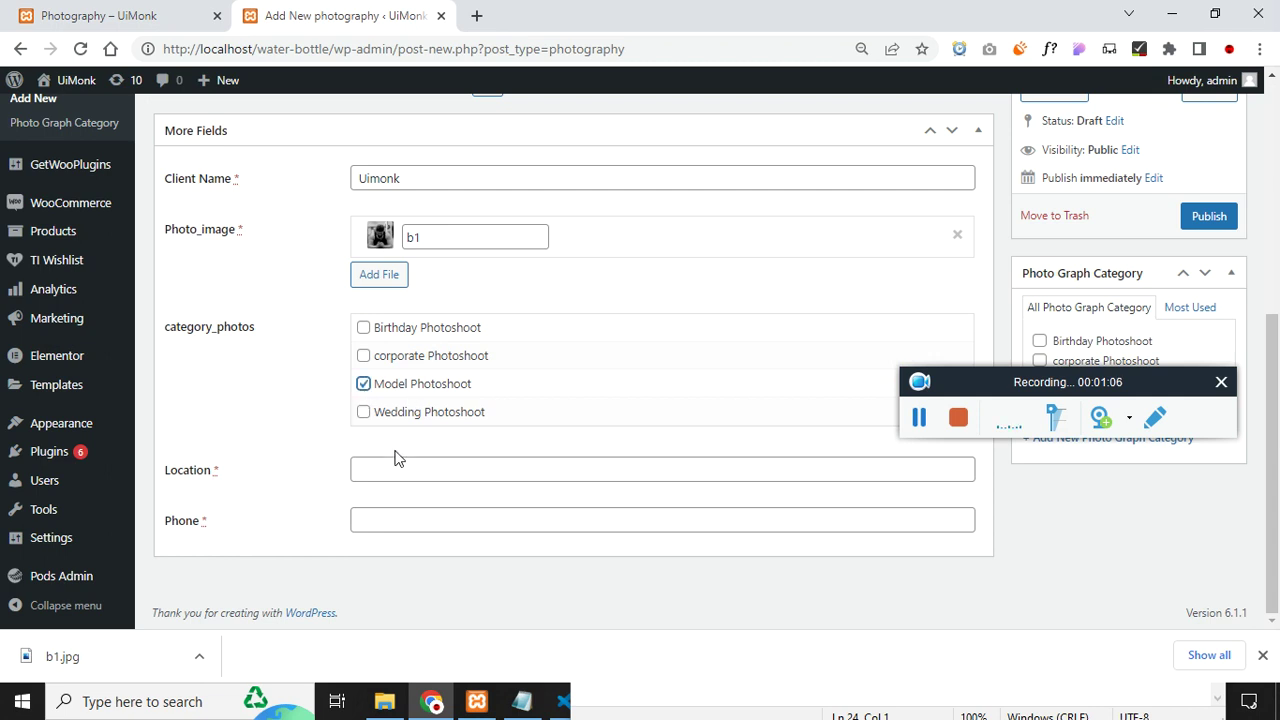
pyautogui.click(399, 465)
pyautogui.write('Dombivli')
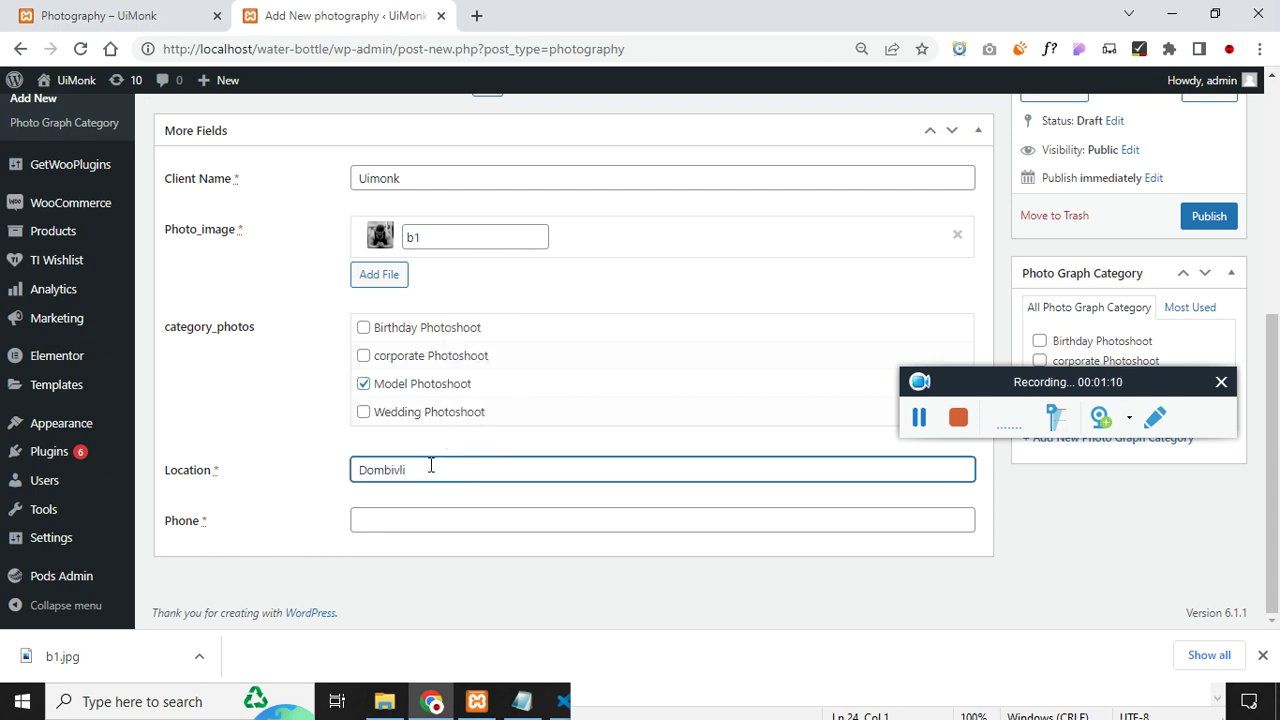
pyautogui.click(426, 514)
pyautogui.click(450, 562)
pyautogui.click(1209, 216)
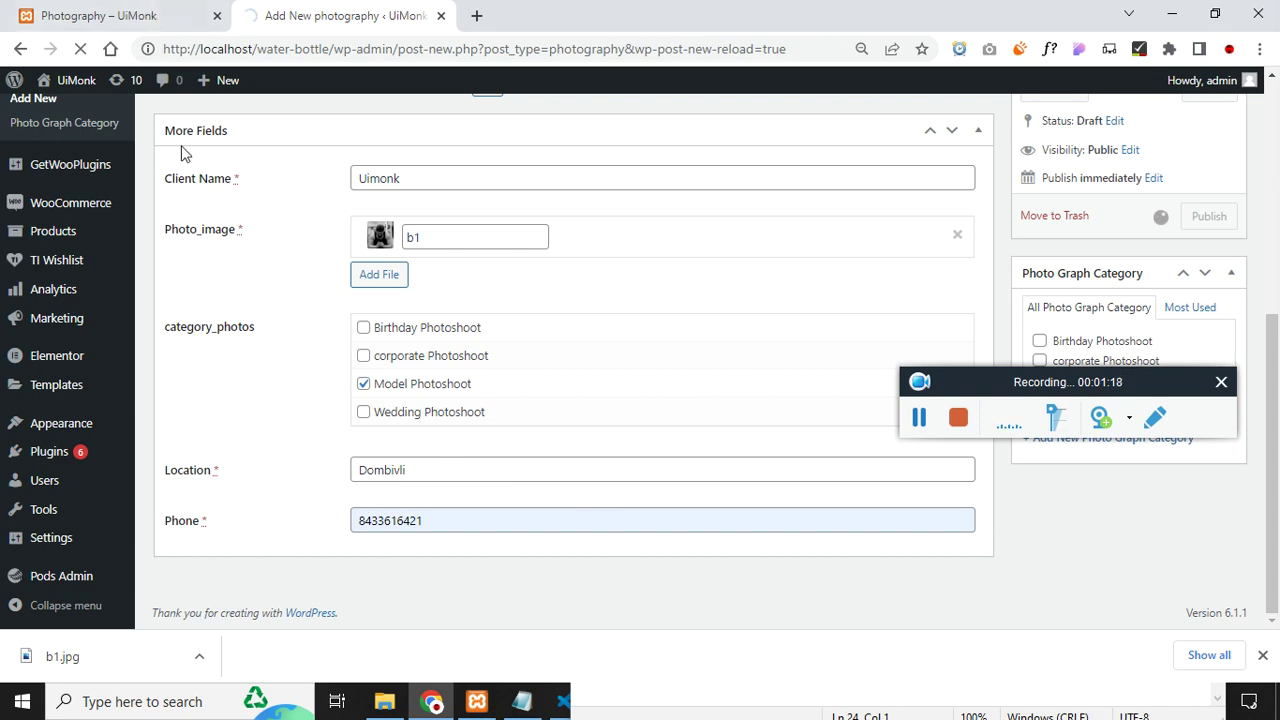
pyautogui.click(155, 14)
pyautogui.click(80, 49)
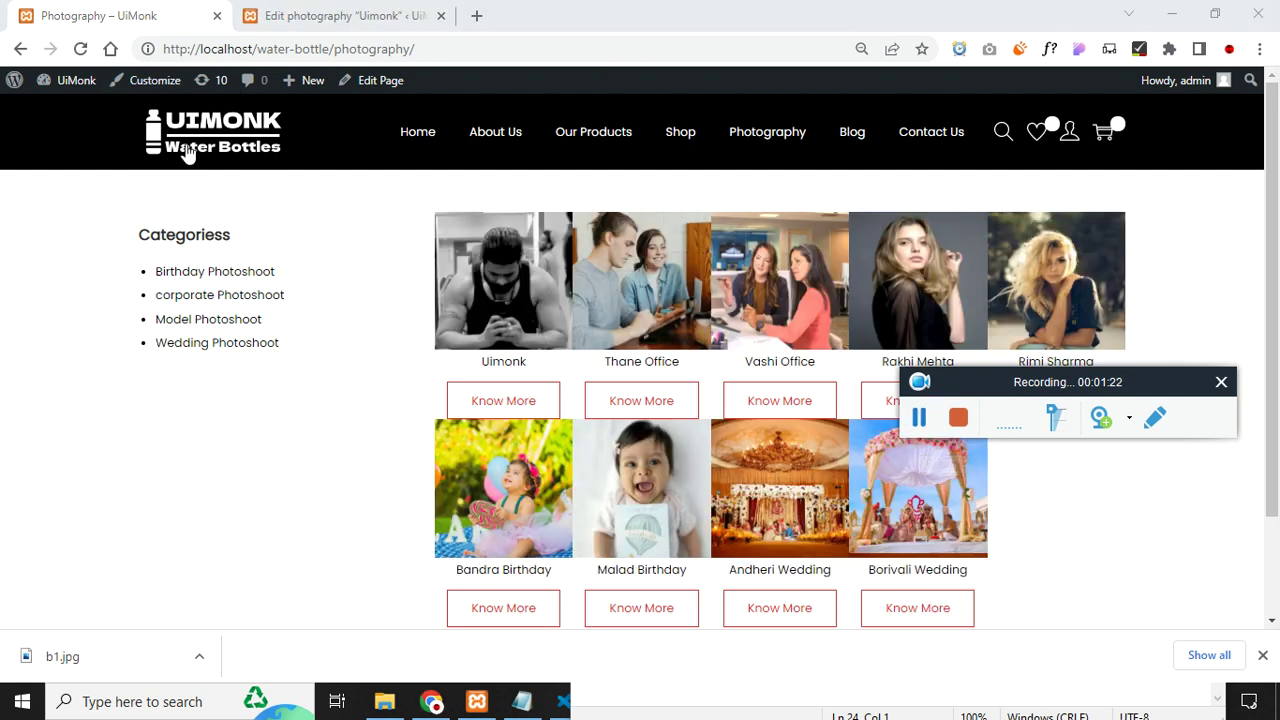
# - Reload the Photography page and filter it to Model Photoshoot
pyautogui.click(80, 49)
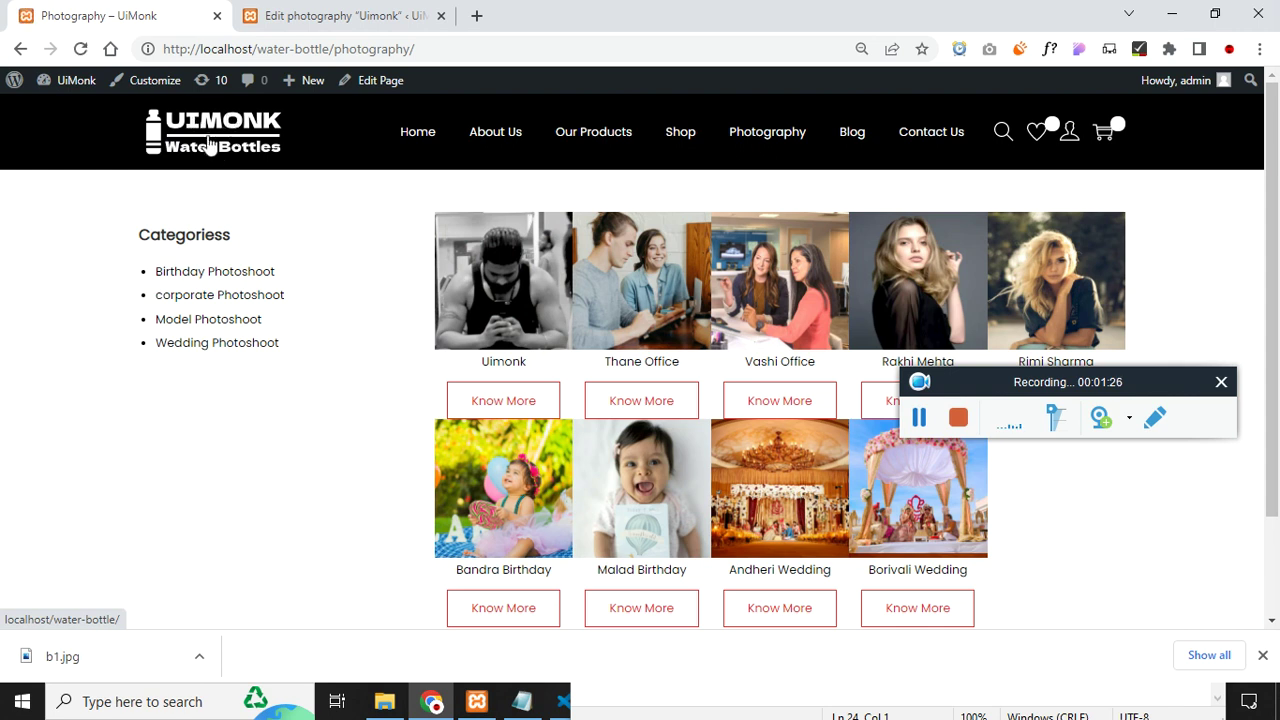
pyautogui.scroll(-1, 209, 436)
pyautogui.scroll(1, 209, 436)
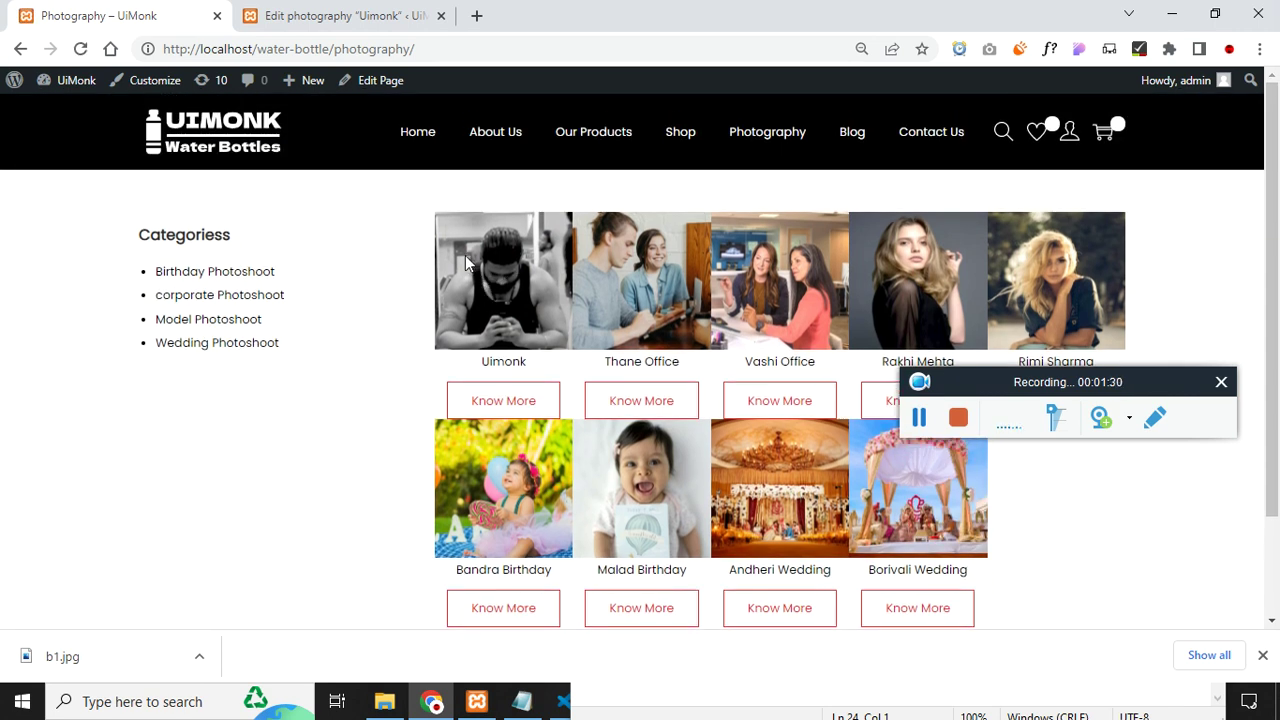
pyautogui.click(212, 324)
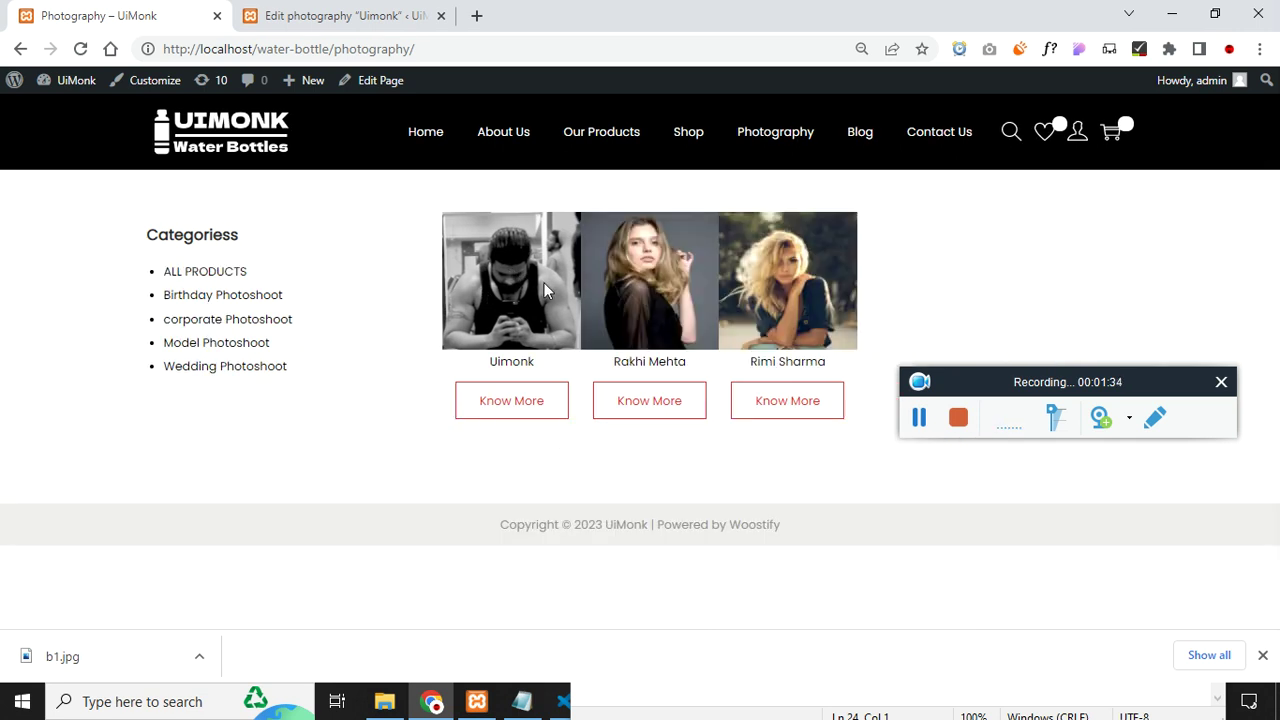
# - Check the Uimonk photo's details, dismiss the download notice, and return to editing Uimonk
pyautogui.click(514, 405)
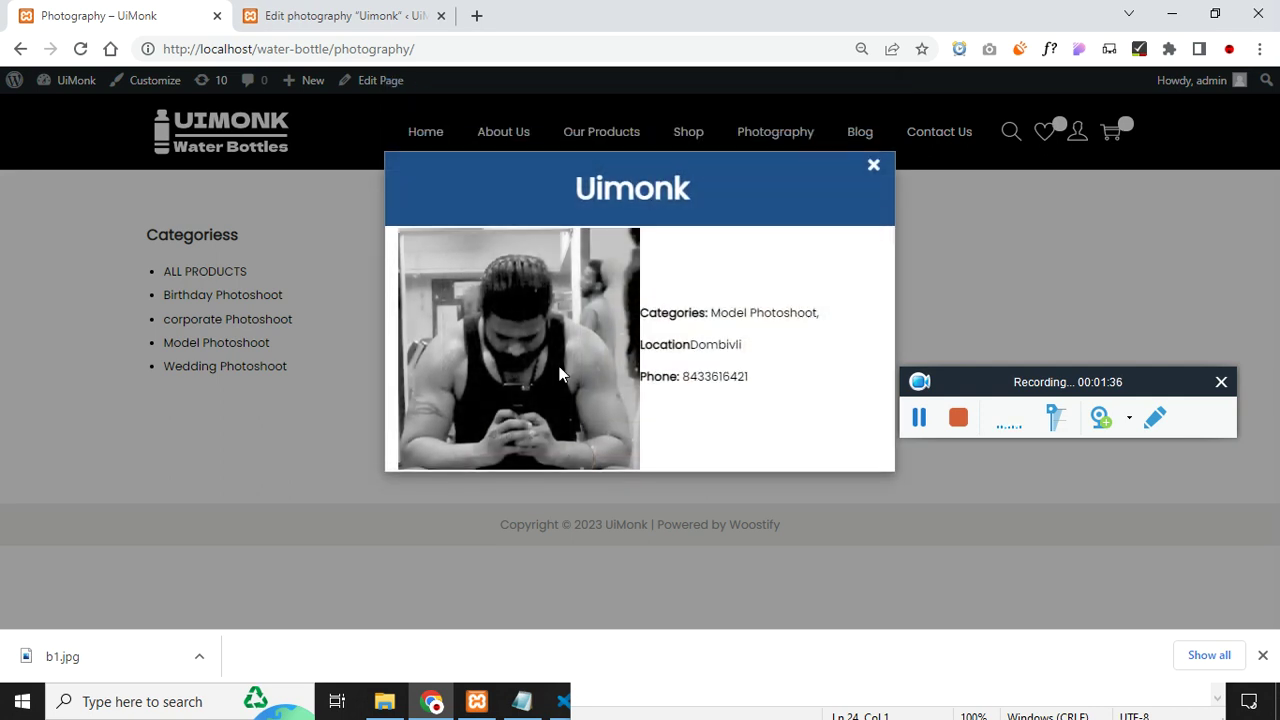
pyautogui.click(874, 166)
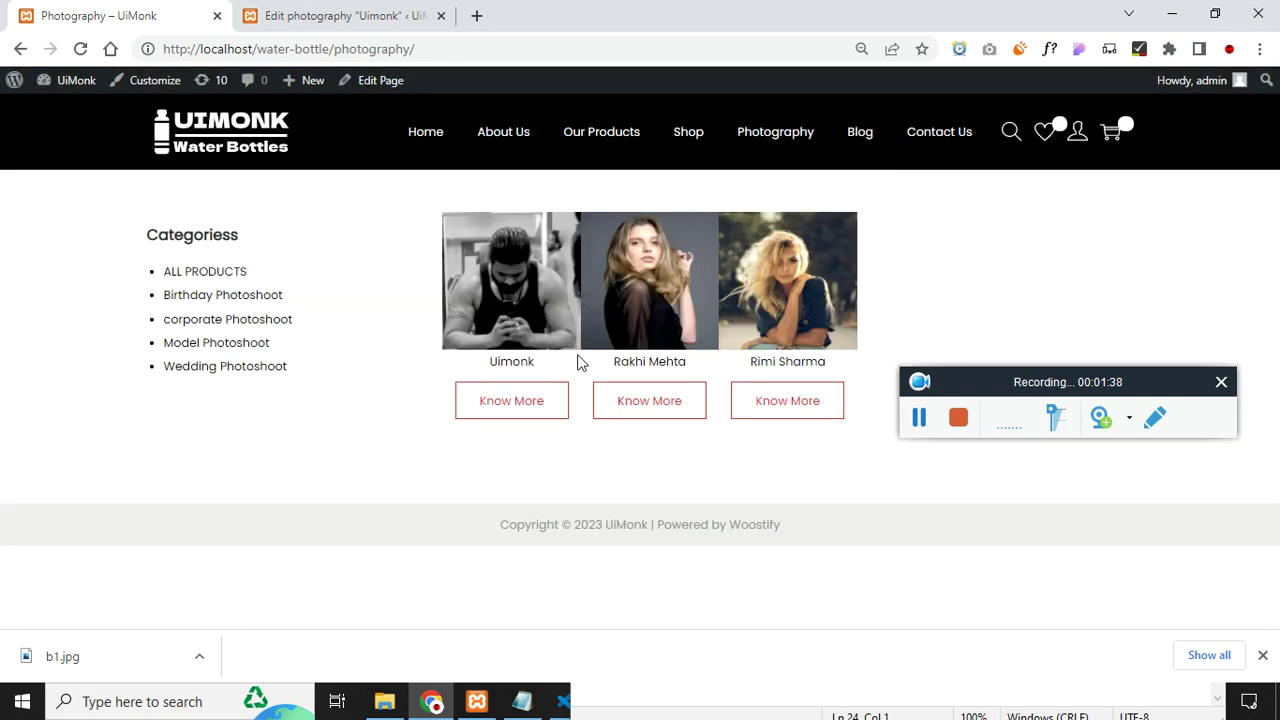
pyautogui.doubleClick(491, 361)
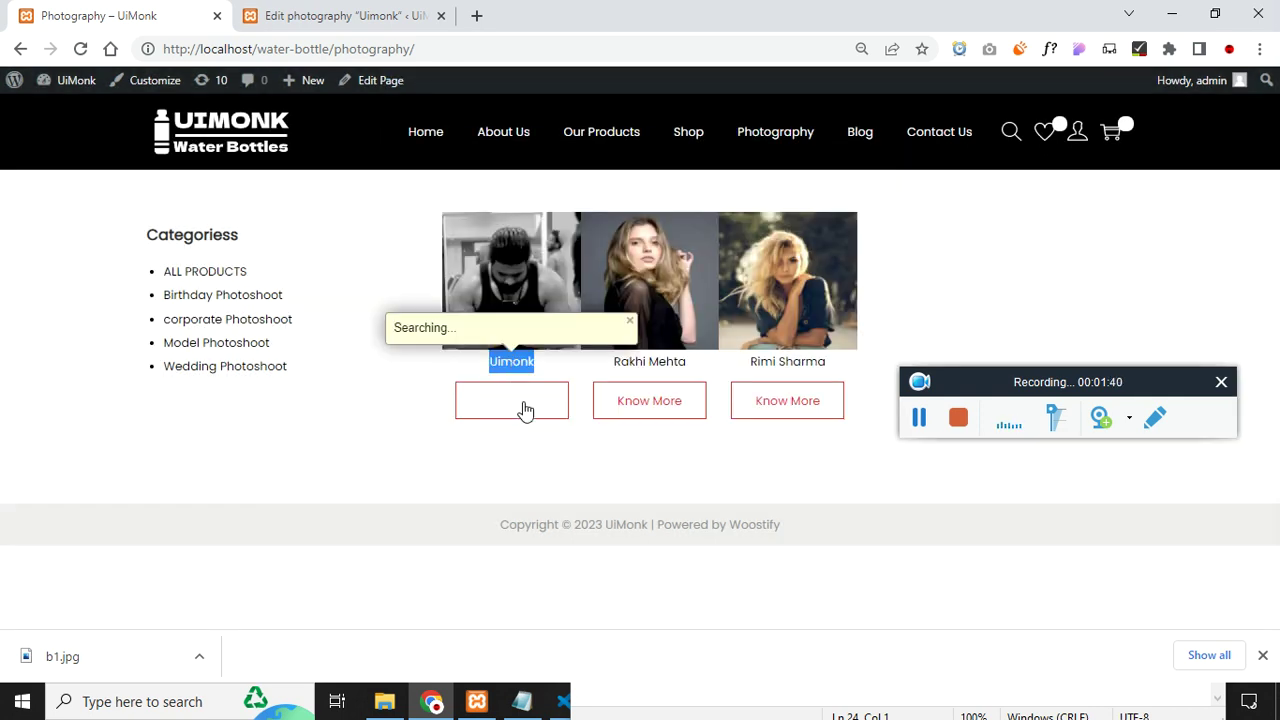
pyautogui.click(522, 402)
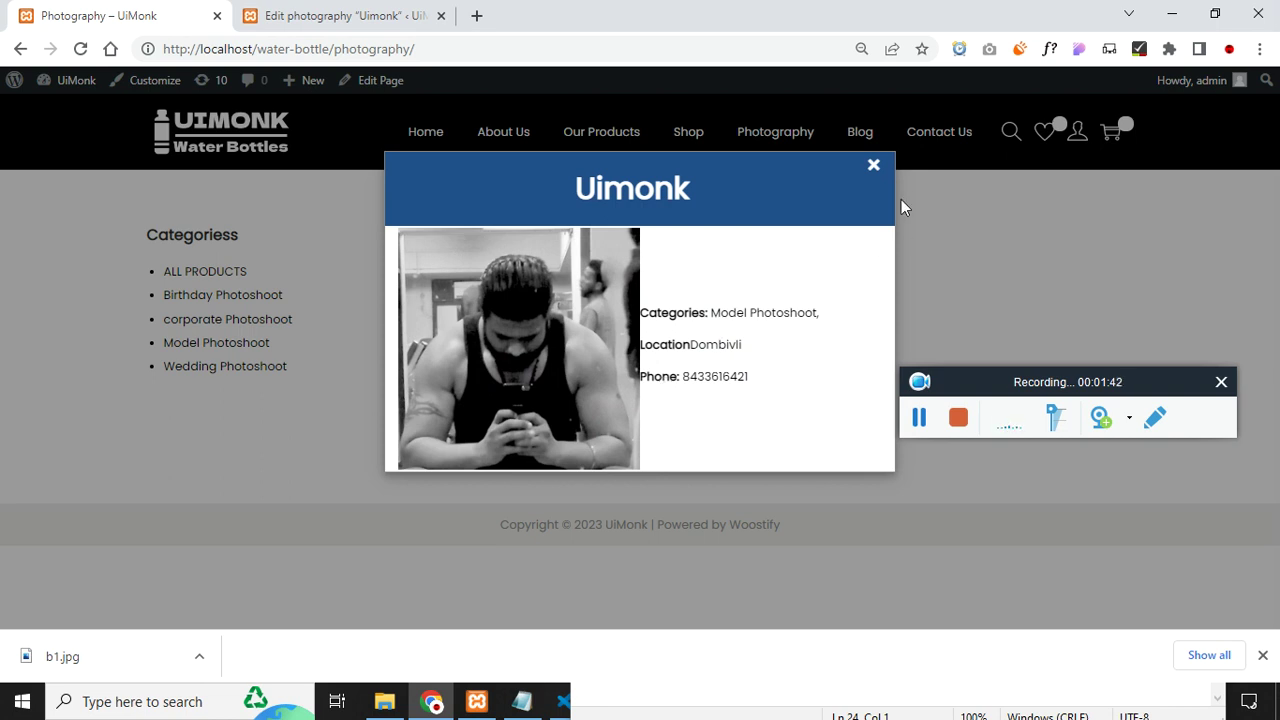
pyautogui.click(875, 168)
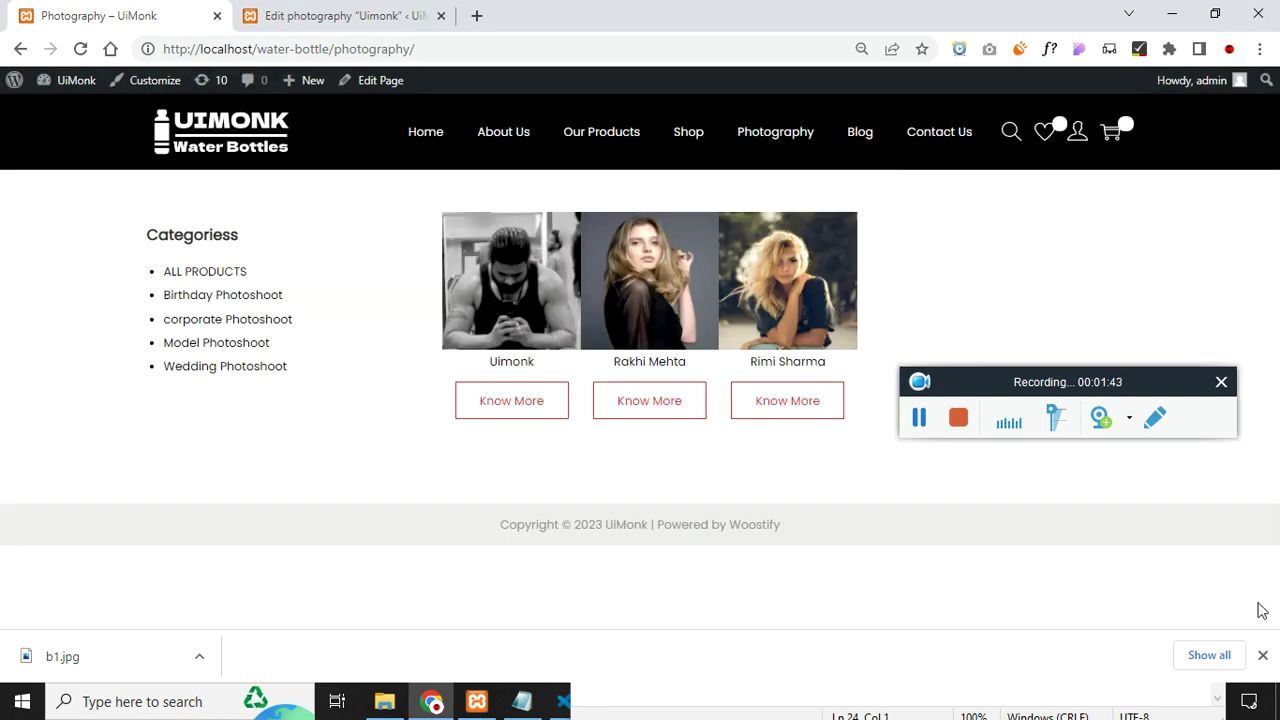
pyautogui.click(1262, 655)
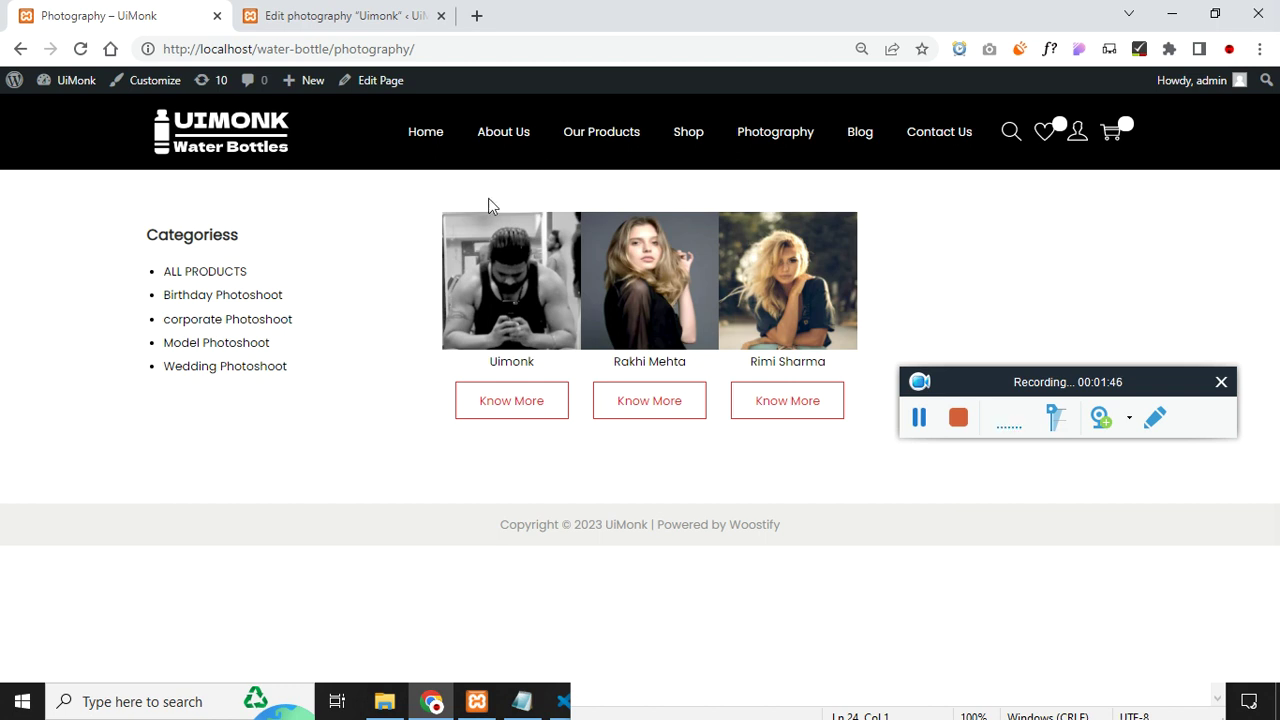
pyautogui.click(270, 12)
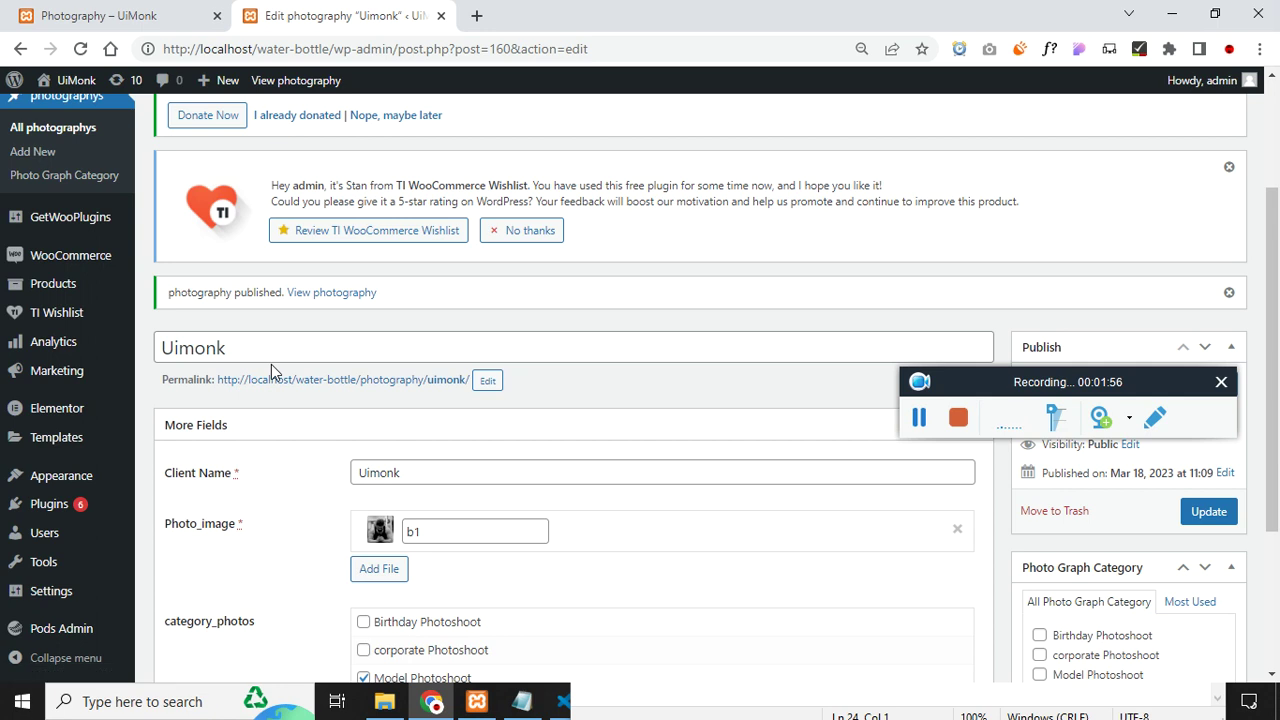
# - Open the Installed Plugins list
pyautogui.scroll(-1, 260, 403)
pyautogui.moveTo(57, 508)
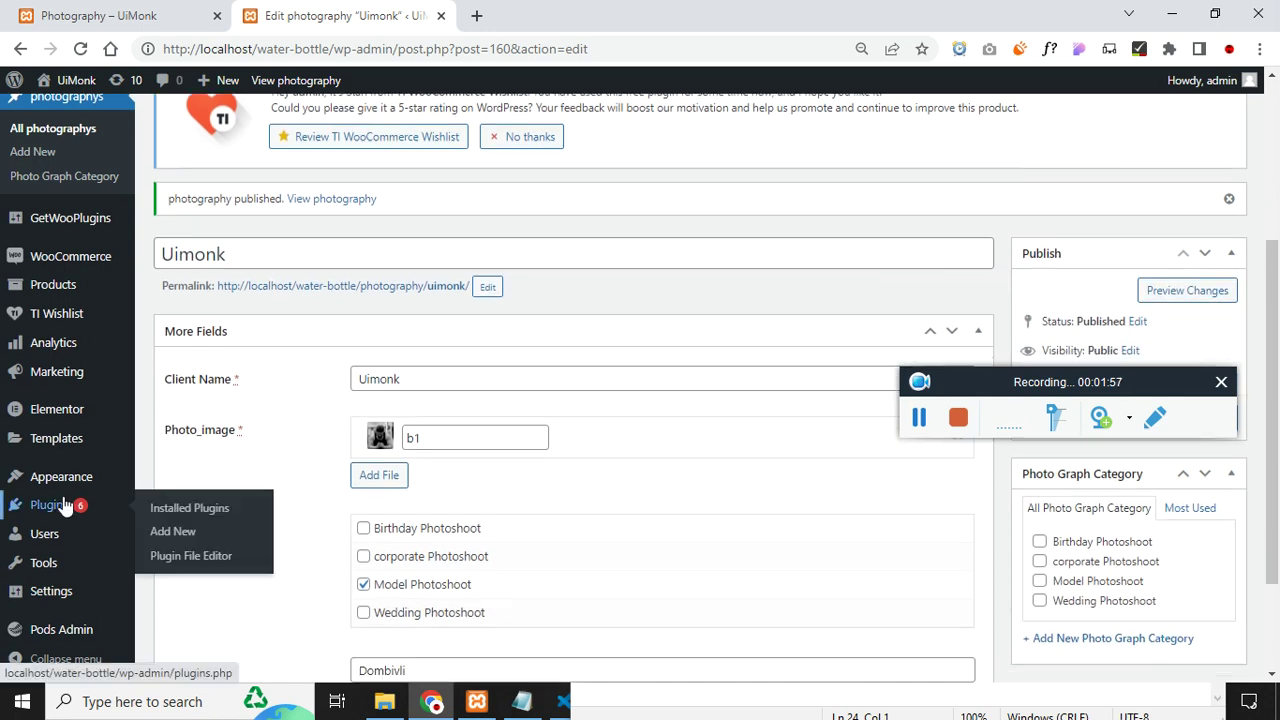
pyautogui.click(193, 512)
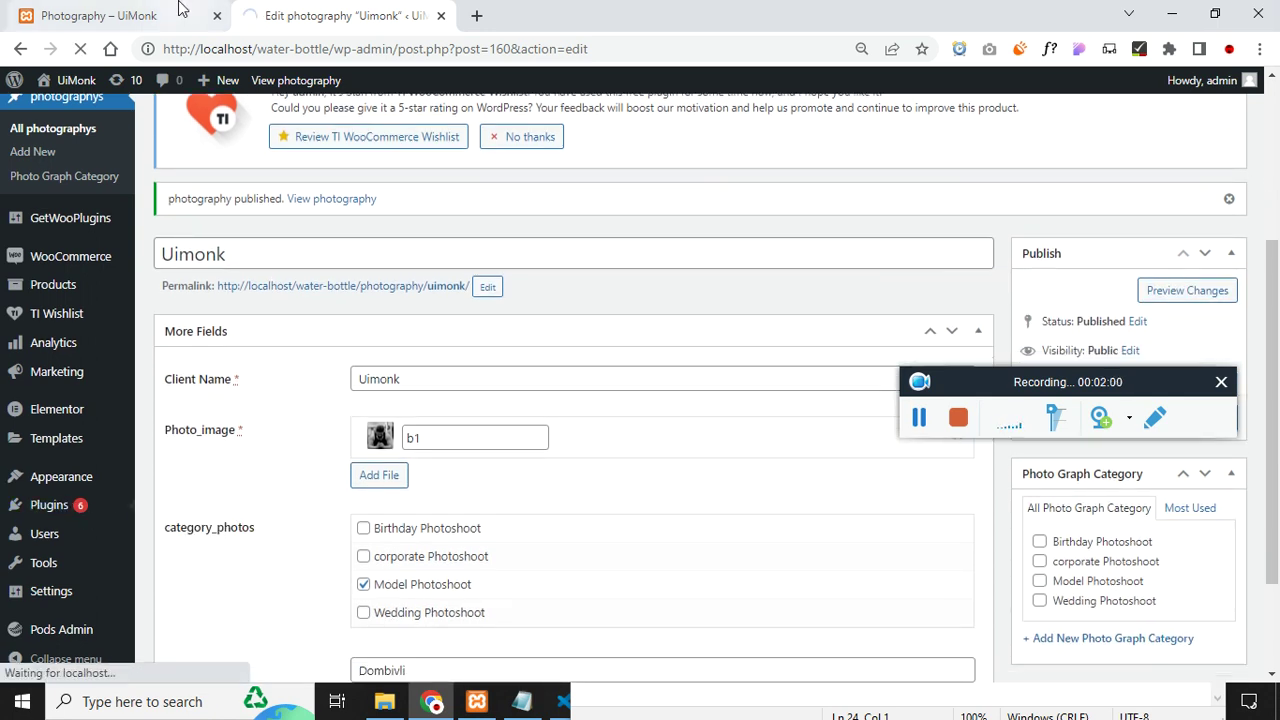
pyautogui.click(110, 15)
pyautogui.click(340, 15)
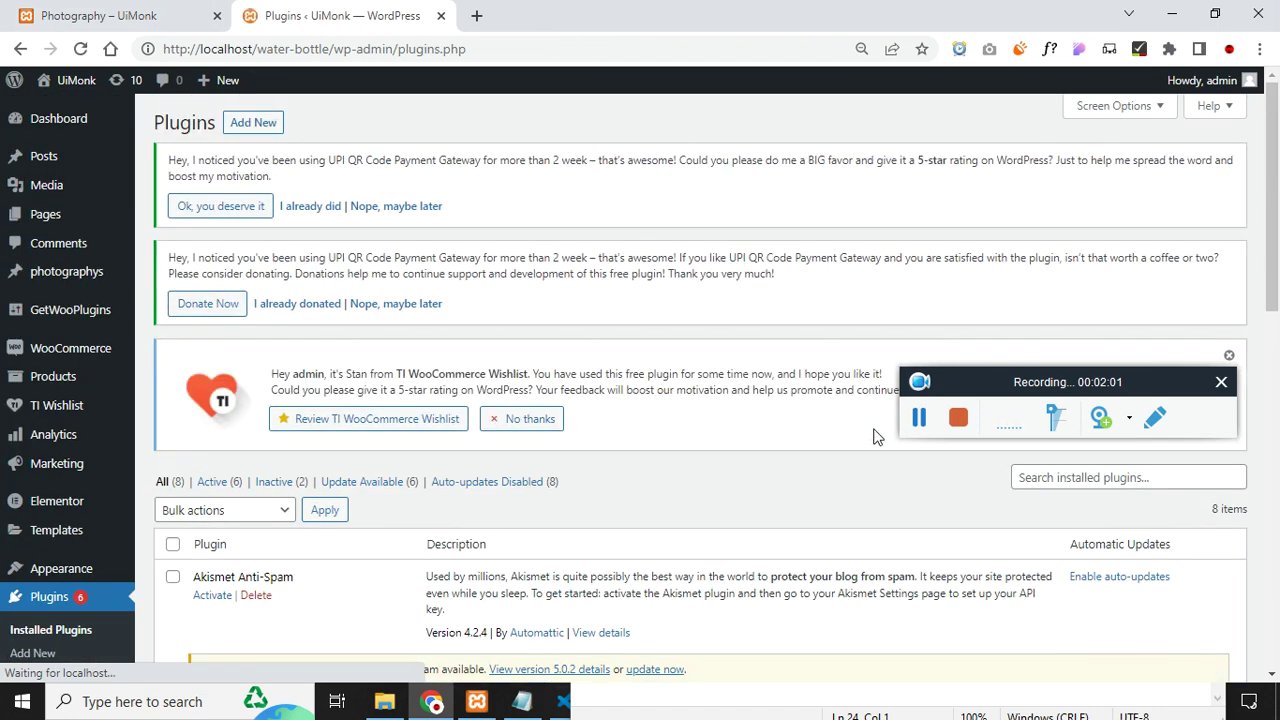
pyautogui.scroll(-2, 640, 460)
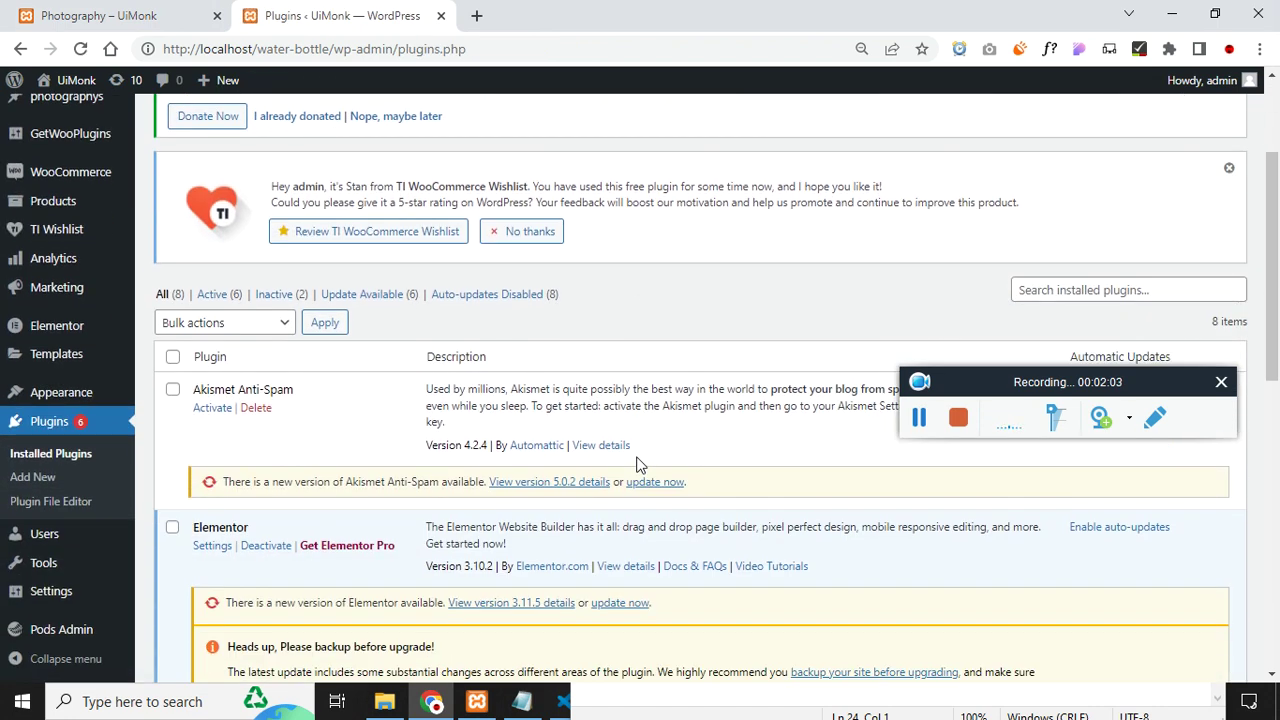
pyautogui.scroll(2, 45, 200)
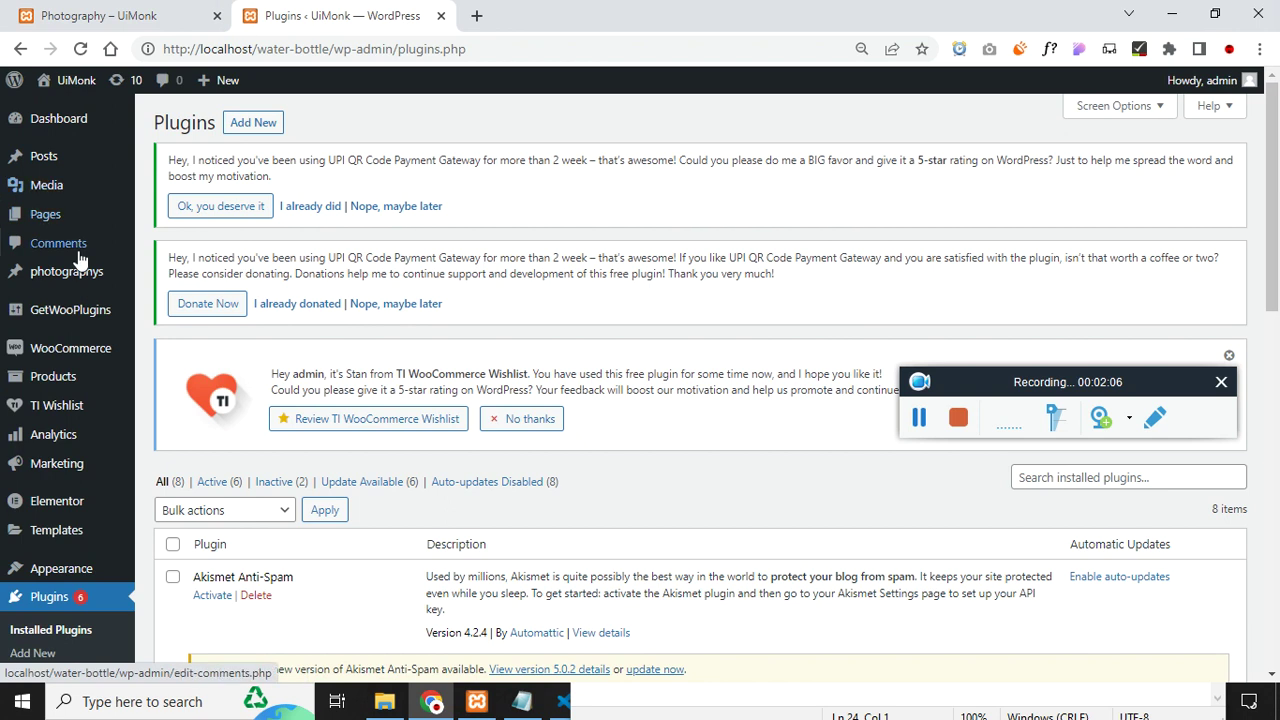
# - Locate and highlight the Pods – Custom Content Types and Fields plugin row
pyautogui.moveTo(67, 286)
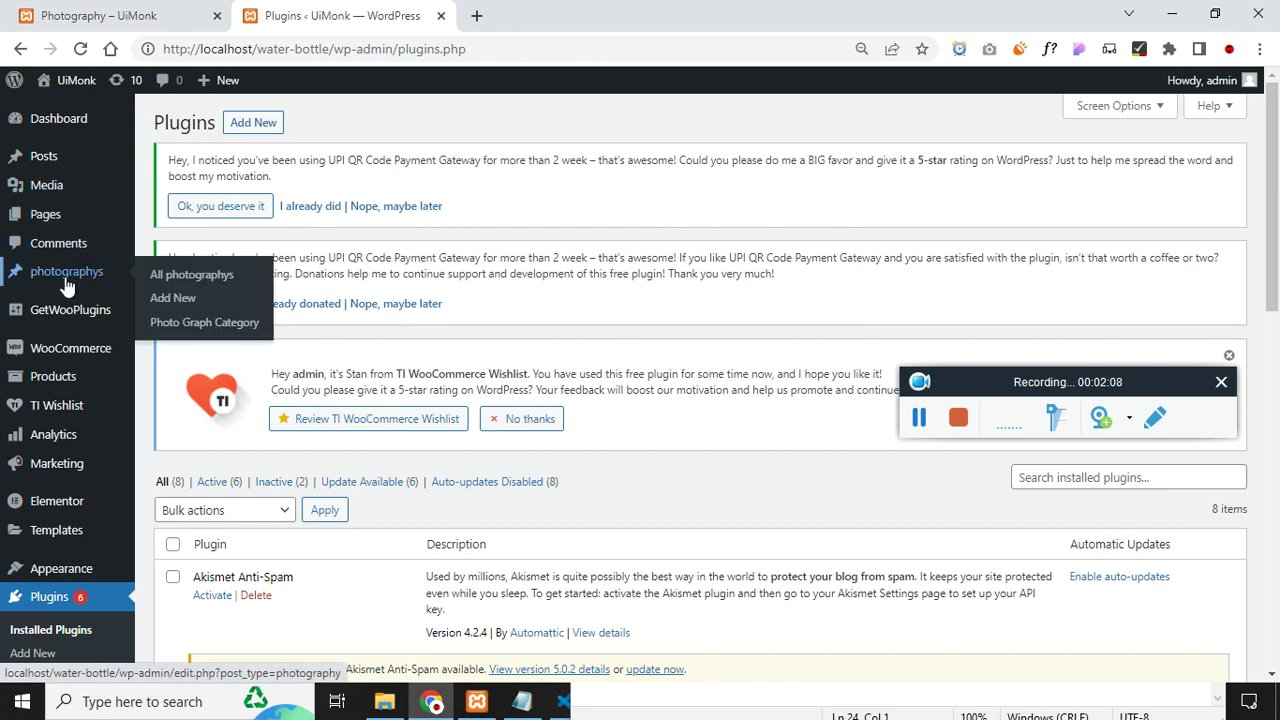
pyautogui.scroll(-2, 67, 286)
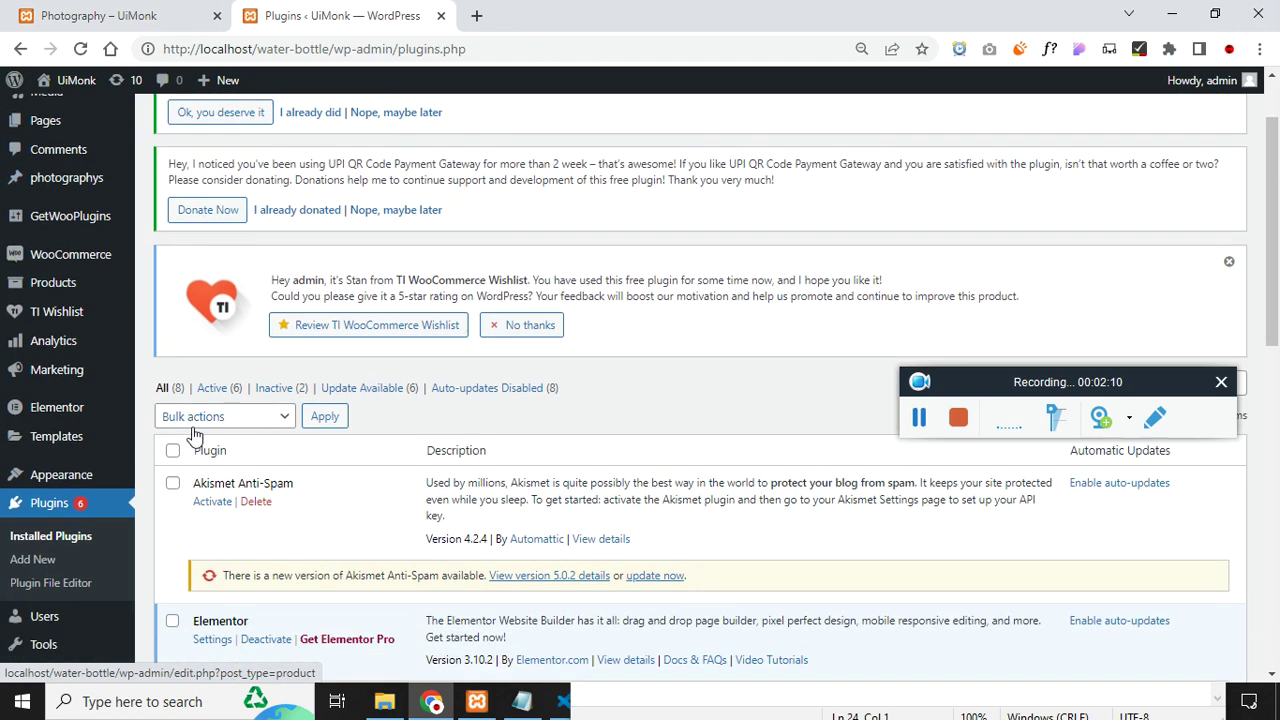
pyautogui.scroll(-5, 290, 364)
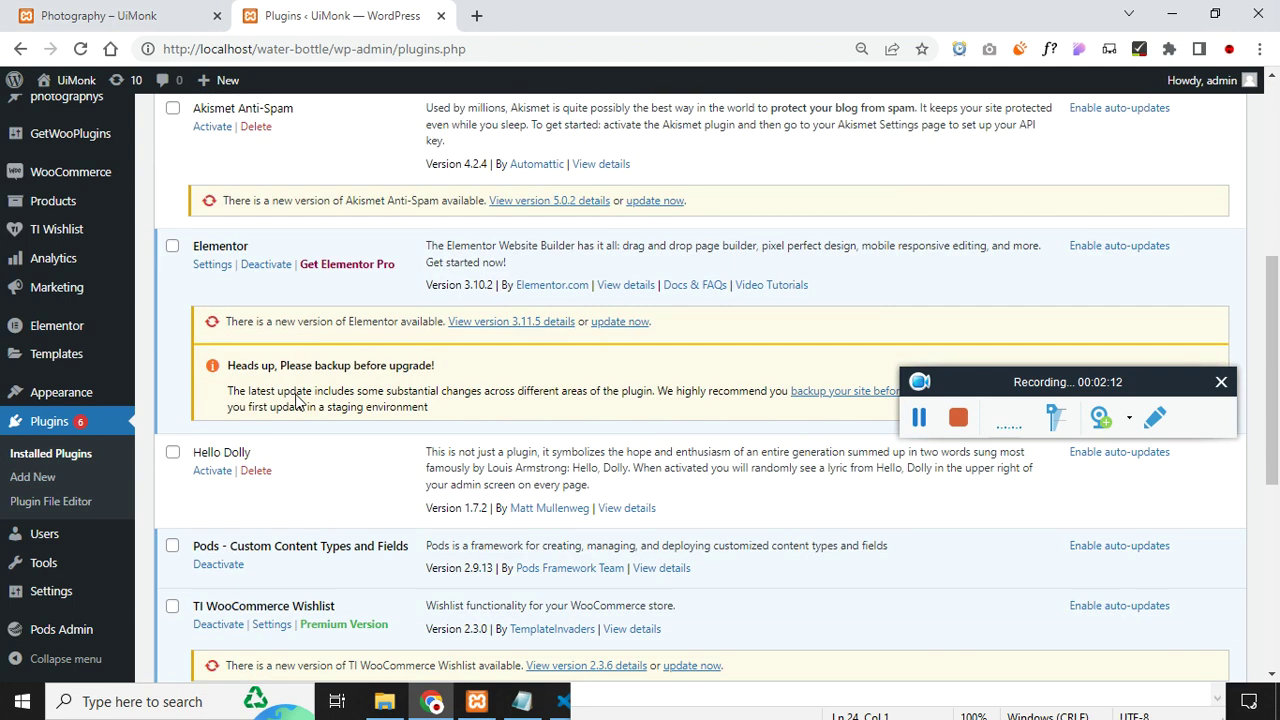
pyautogui.scroll(-1, 310, 410)
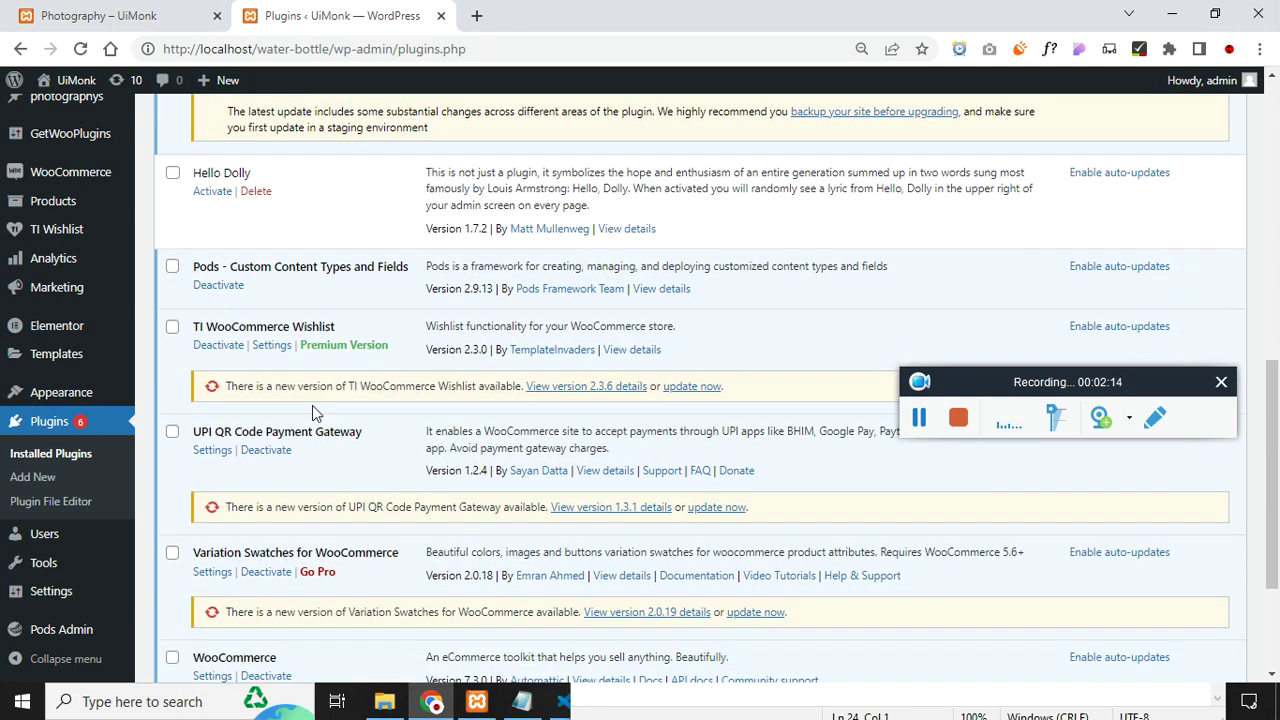
pyautogui.tripleClick(305, 262)
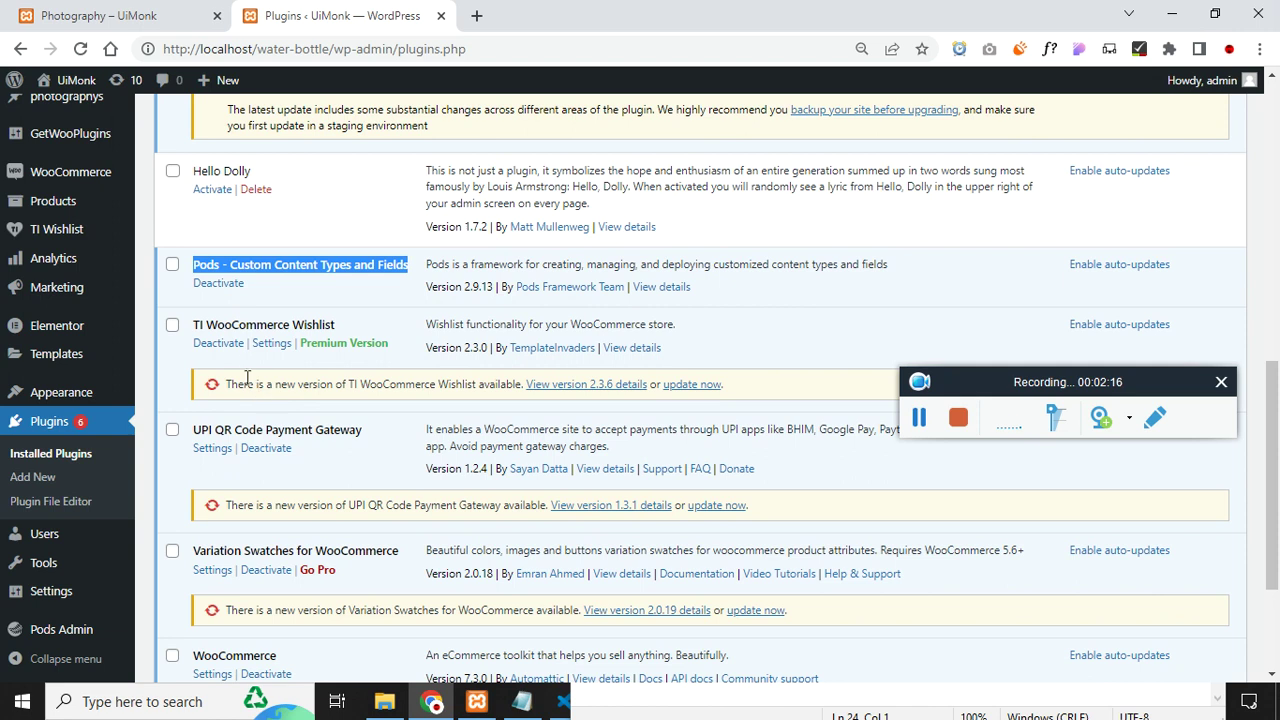
pyautogui.click(283, 262)
pyautogui.tripleClick(283, 263)
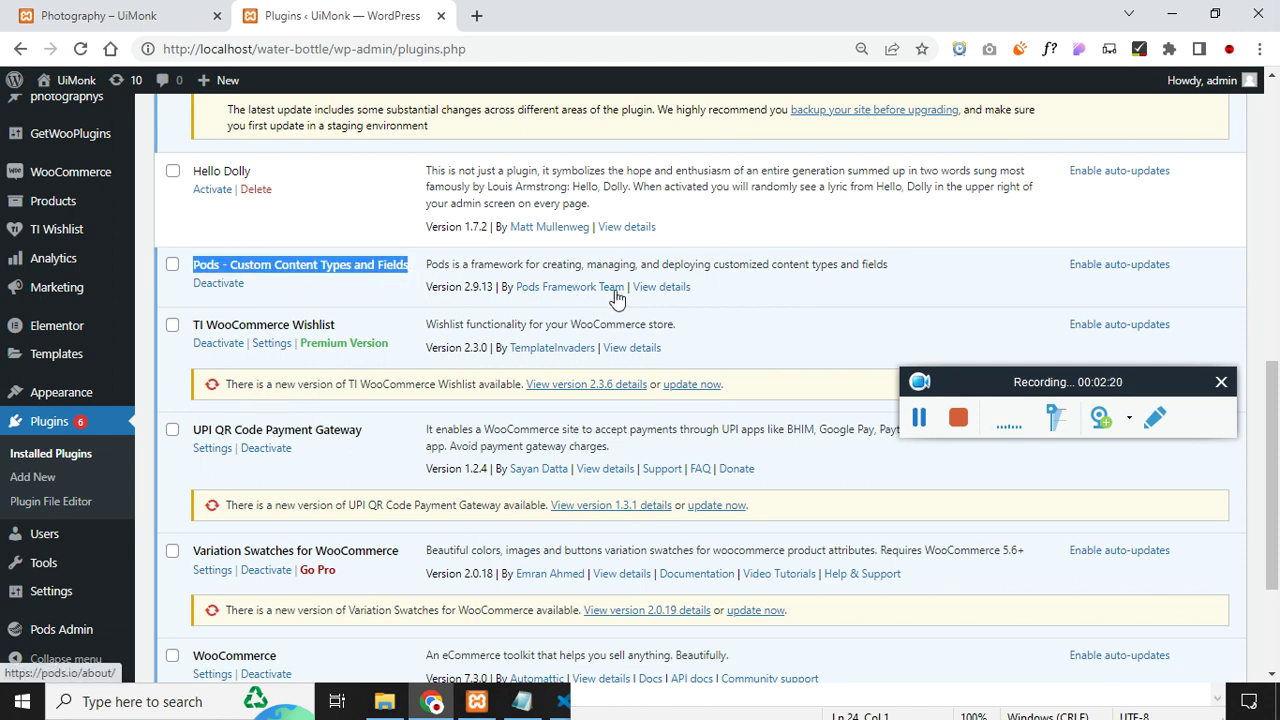
pyautogui.scroll(-2, 520, 208)
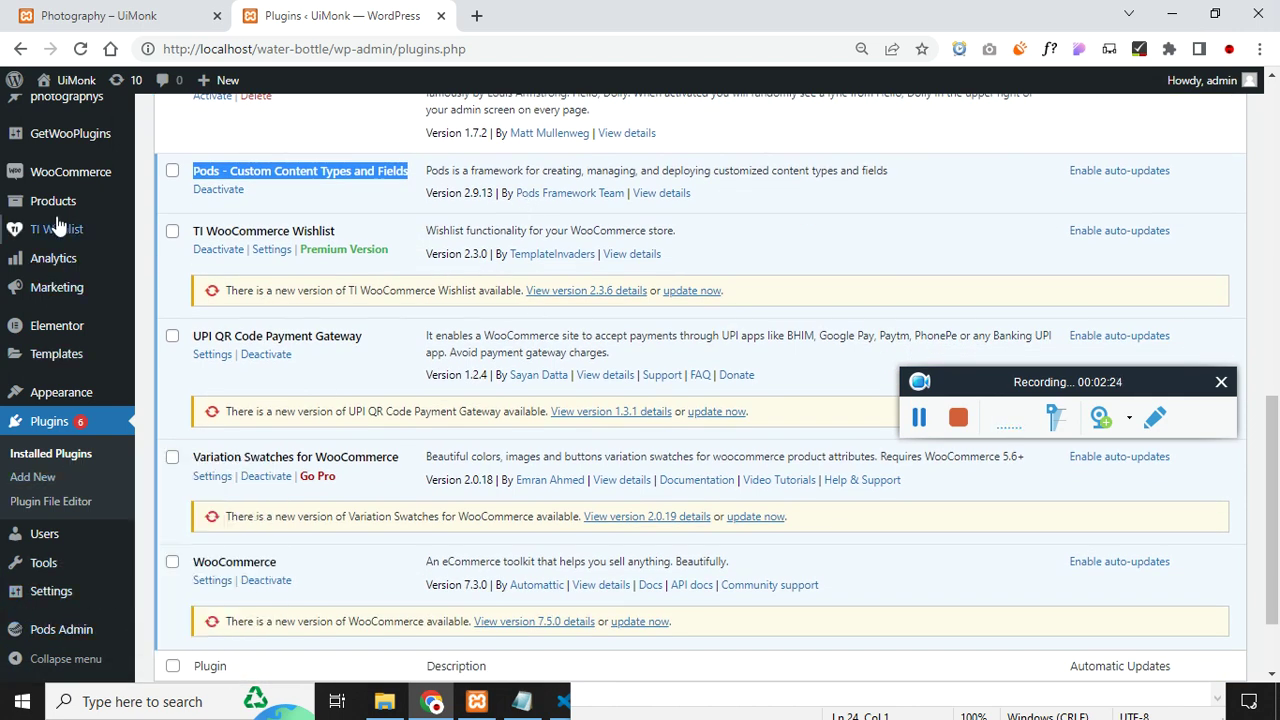
pyautogui.moveTo(57, 632)
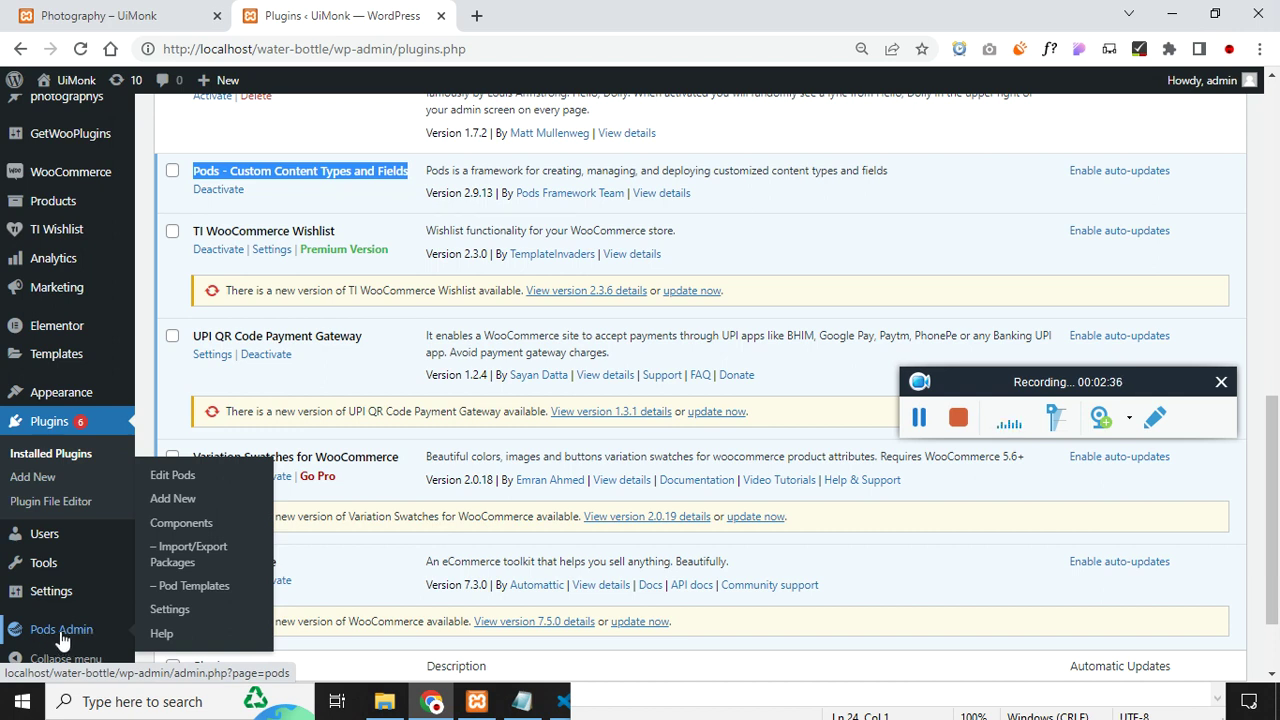
# - Open Pods Admin > Add New and scroll to the Add New Pod wizard cards
pyautogui.click(181, 510)
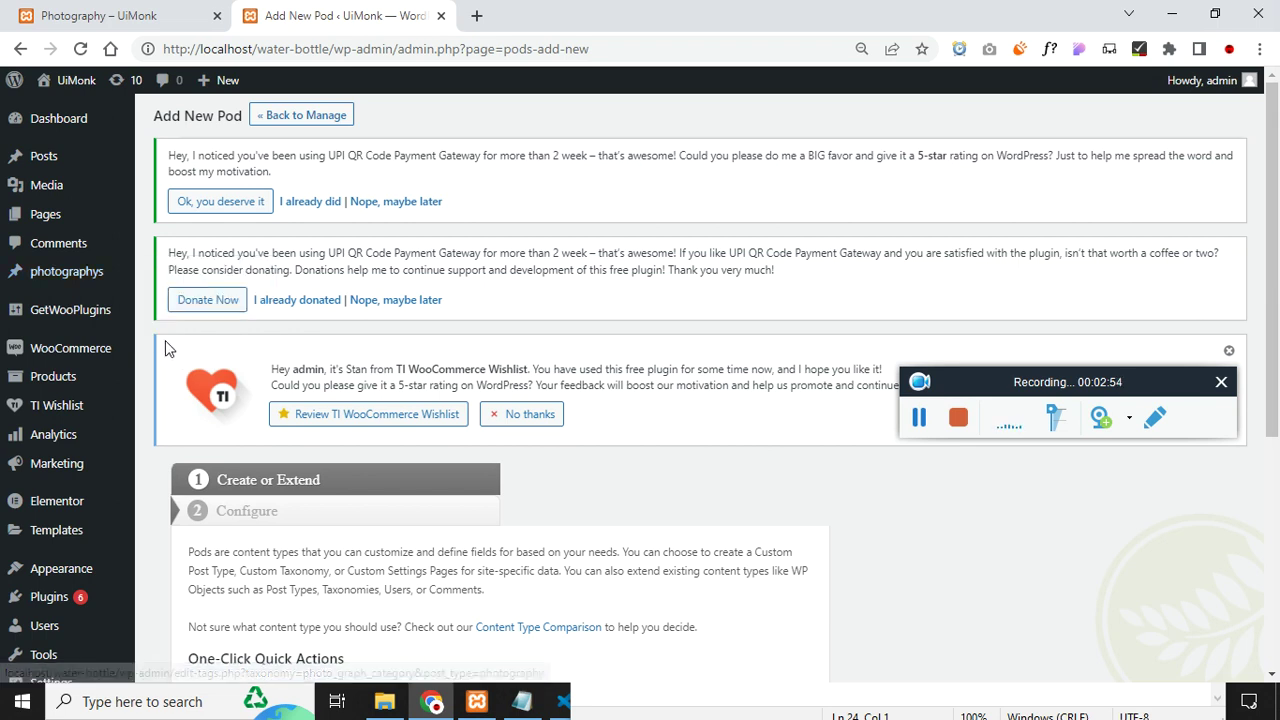
pyautogui.scroll(-4, 90, 450)
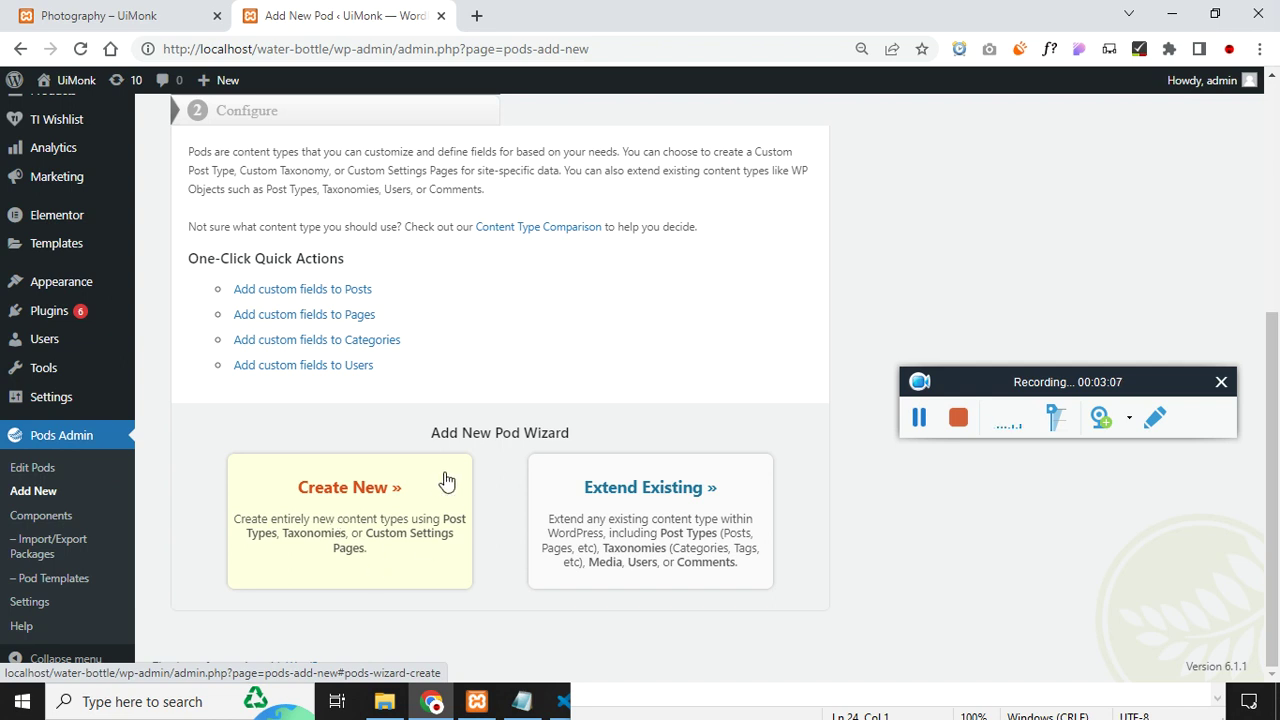
# - Start a new Custom Settings Page pod with page title portfolio
pyautogui.click(366, 535)
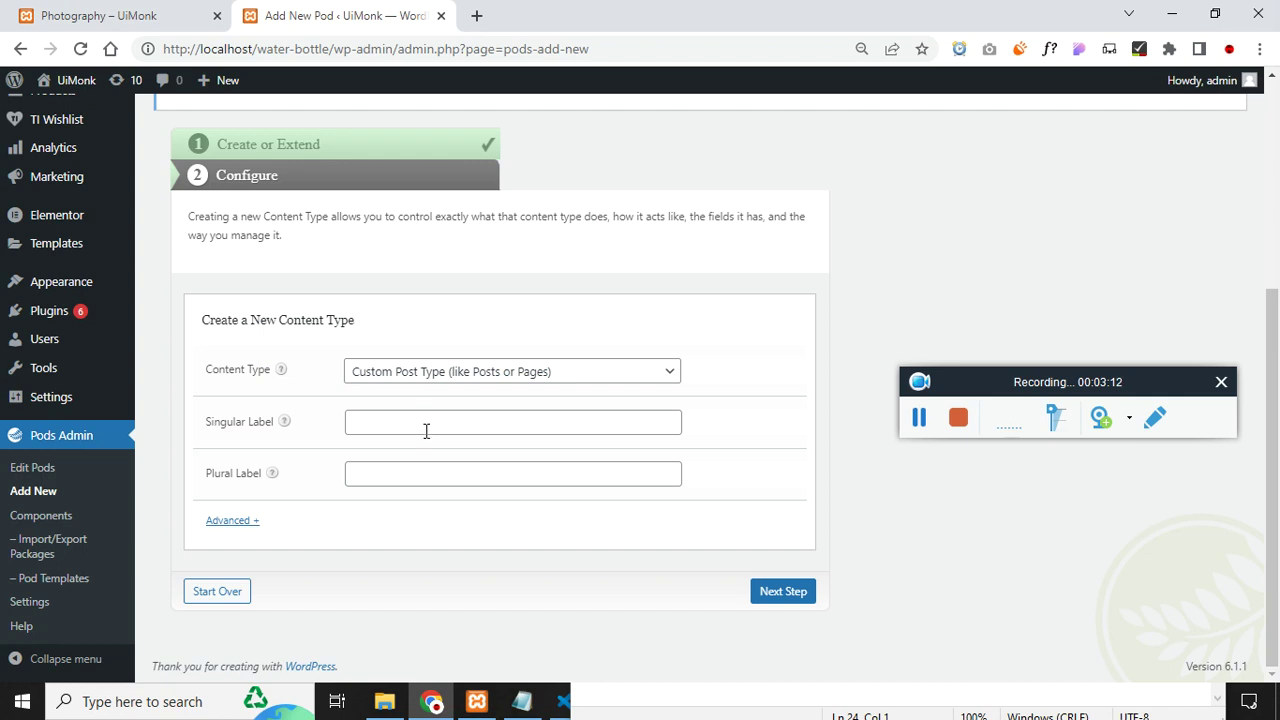
pyautogui.click(478, 372)
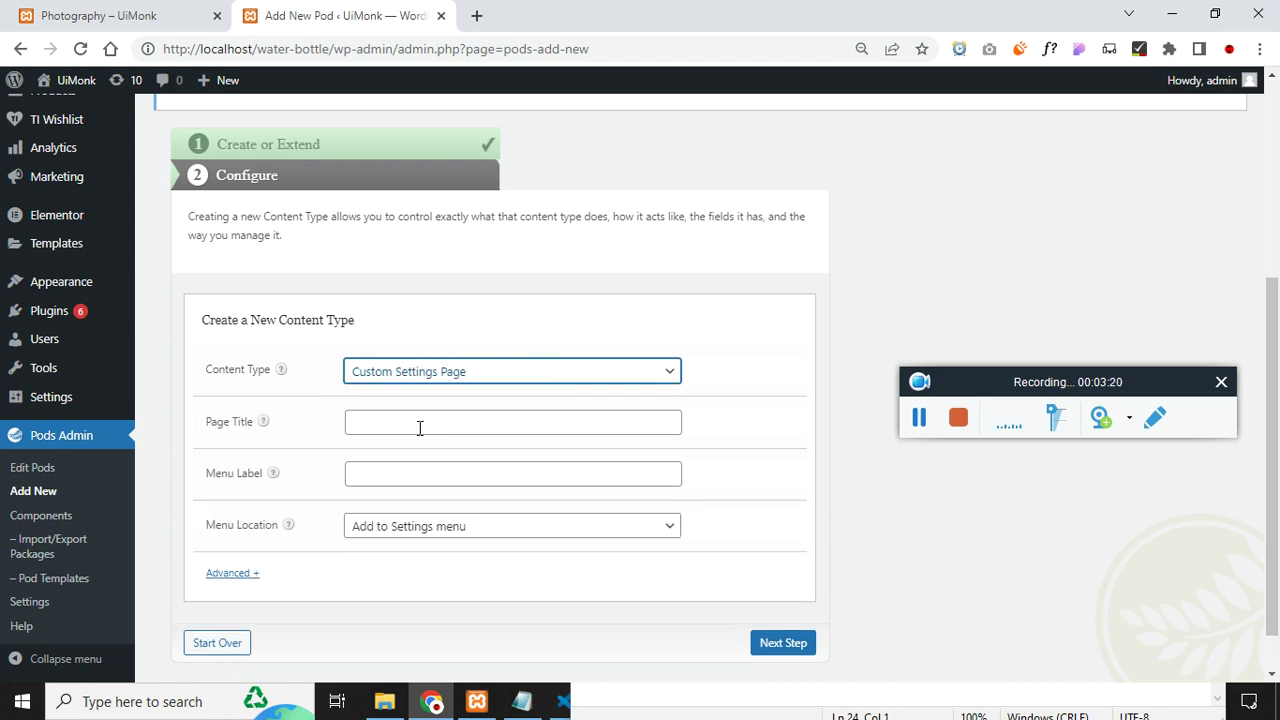
pyautogui.click(420, 421)
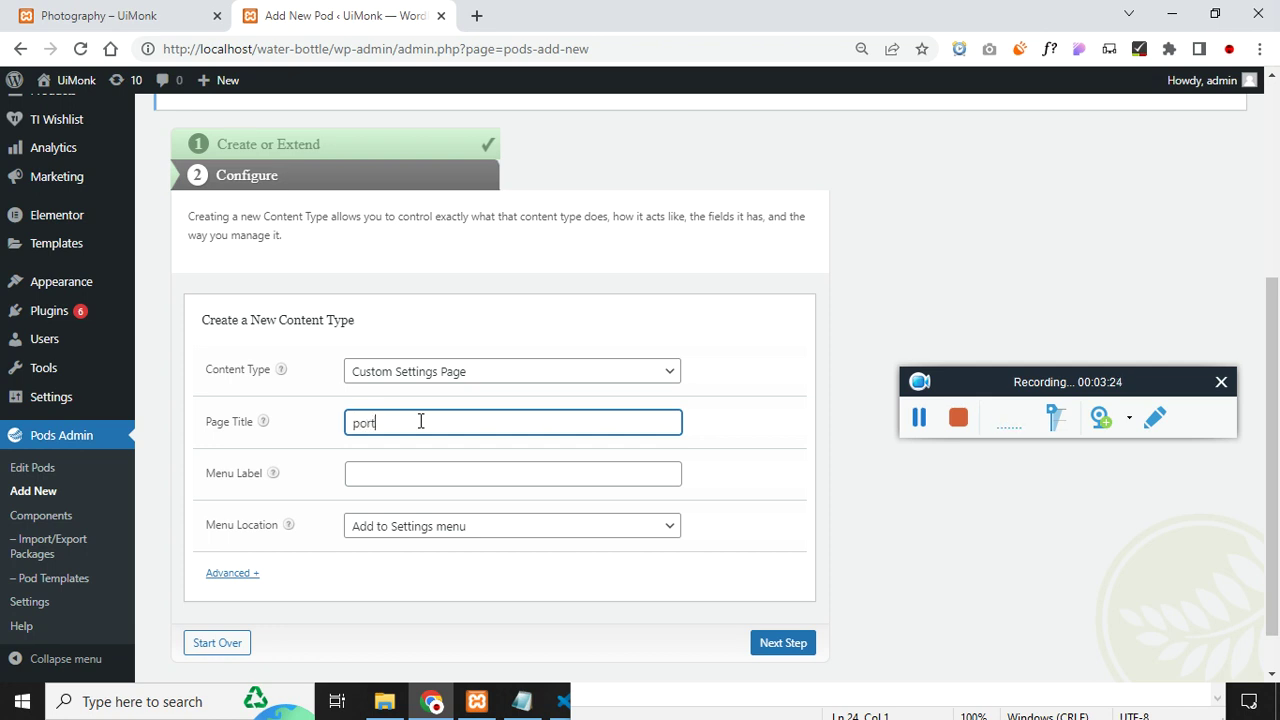
pyautogui.doubleClick(420, 421)
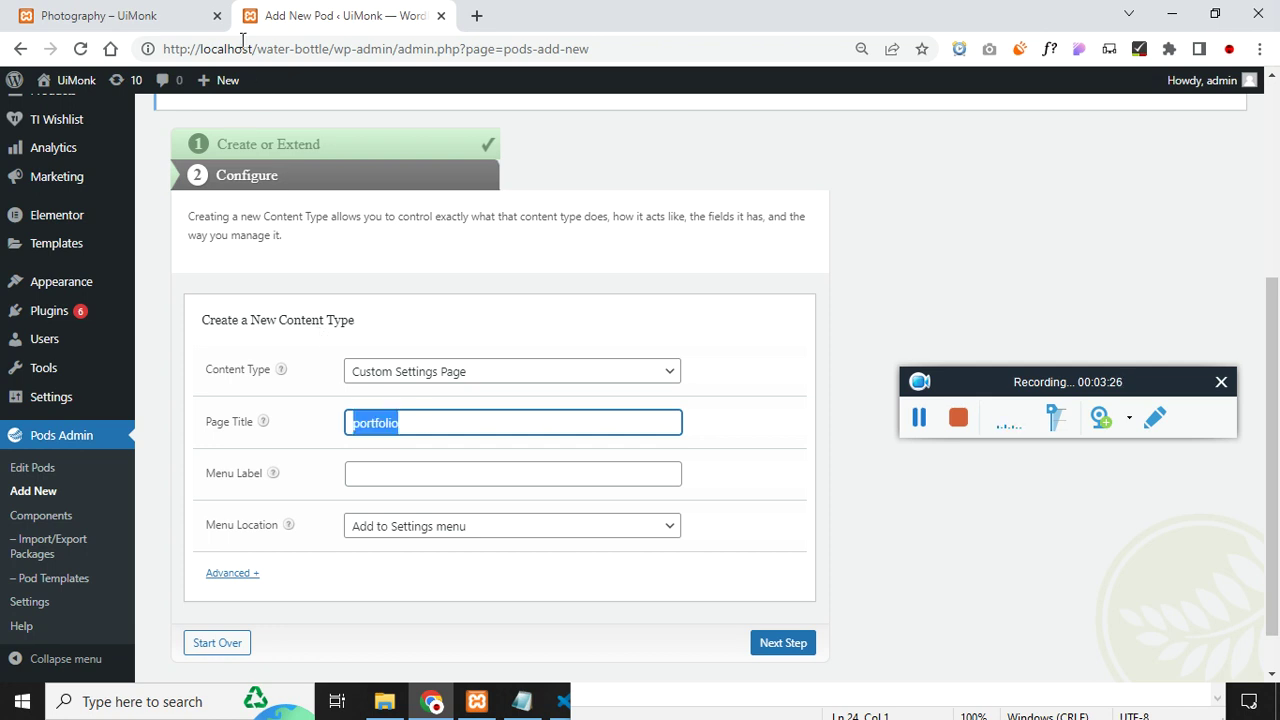
pyautogui.click(428, 424)
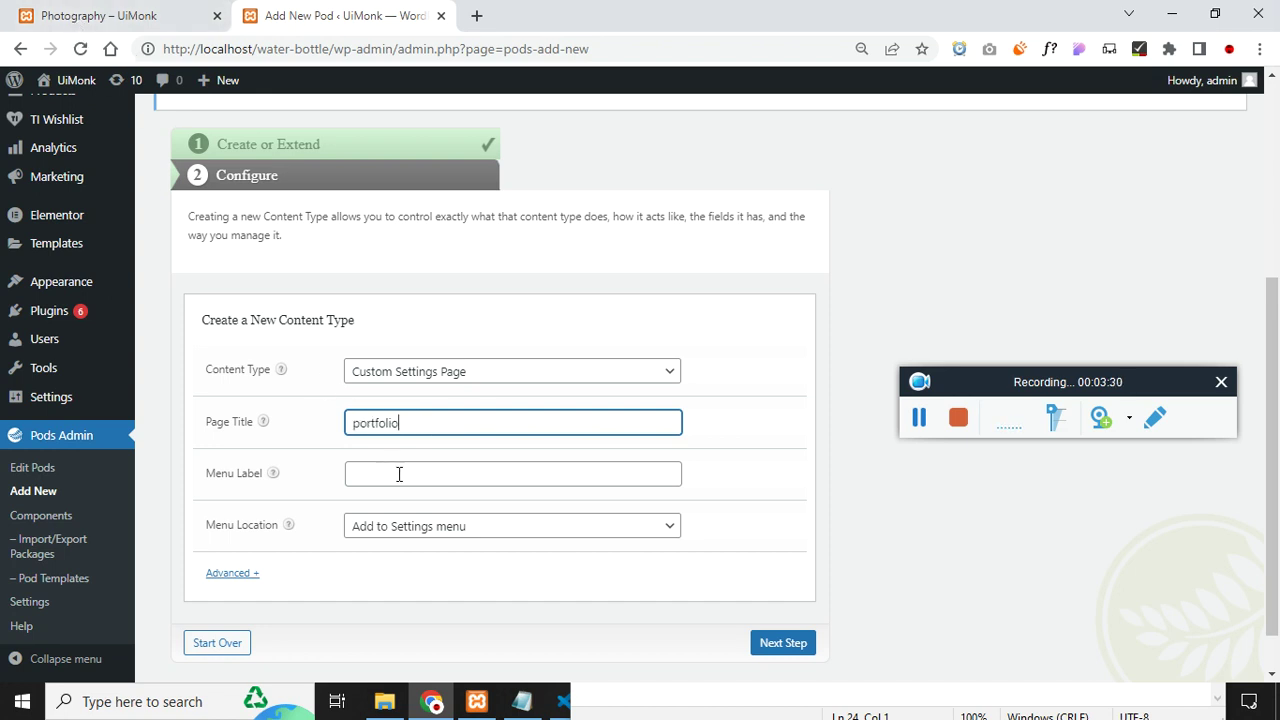
# - Copy portfolio into the Menu Label and create the settings page pod
pyautogui.click(438, 470)
pyautogui.click(434, 423)
pyautogui.hotkey('ctrl', 'a')
pyautogui.hotkey('ctrl', 'c')
pyautogui.click(420, 474)
pyautogui.hotkey('ctrl', 'v')
pyautogui.click(775, 645)
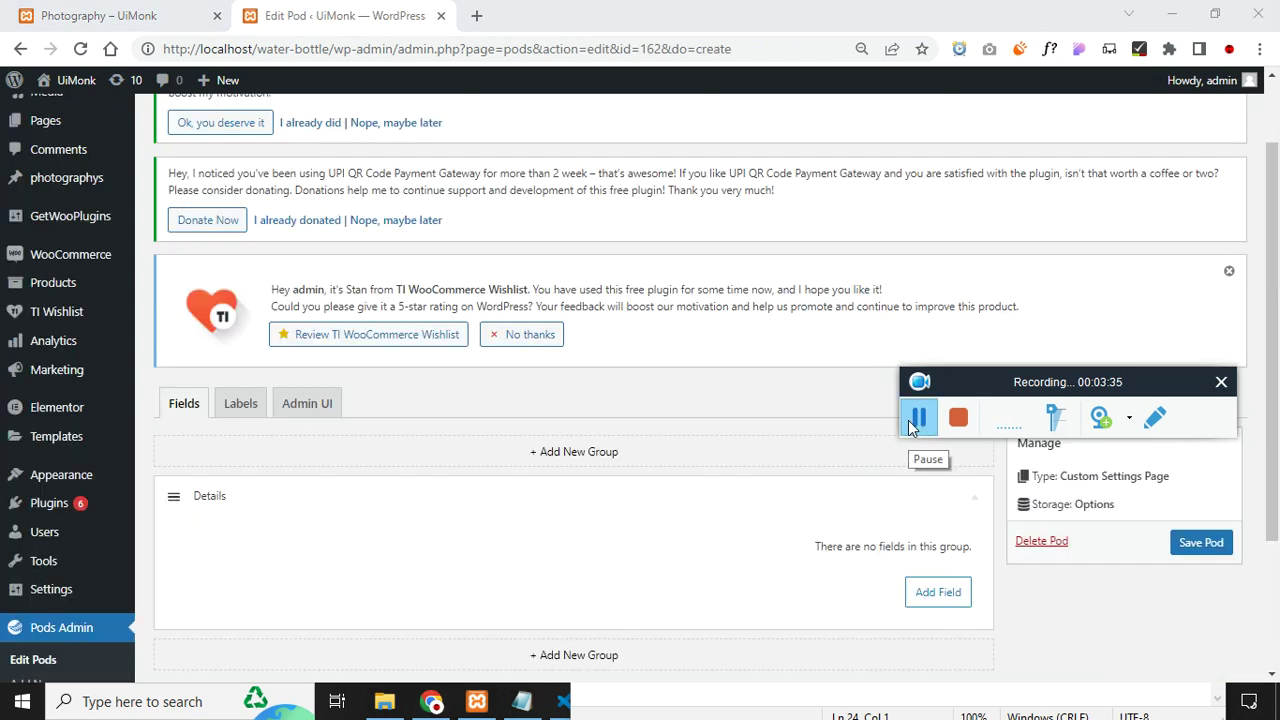
pyautogui.scroll(-2, 466, 343)
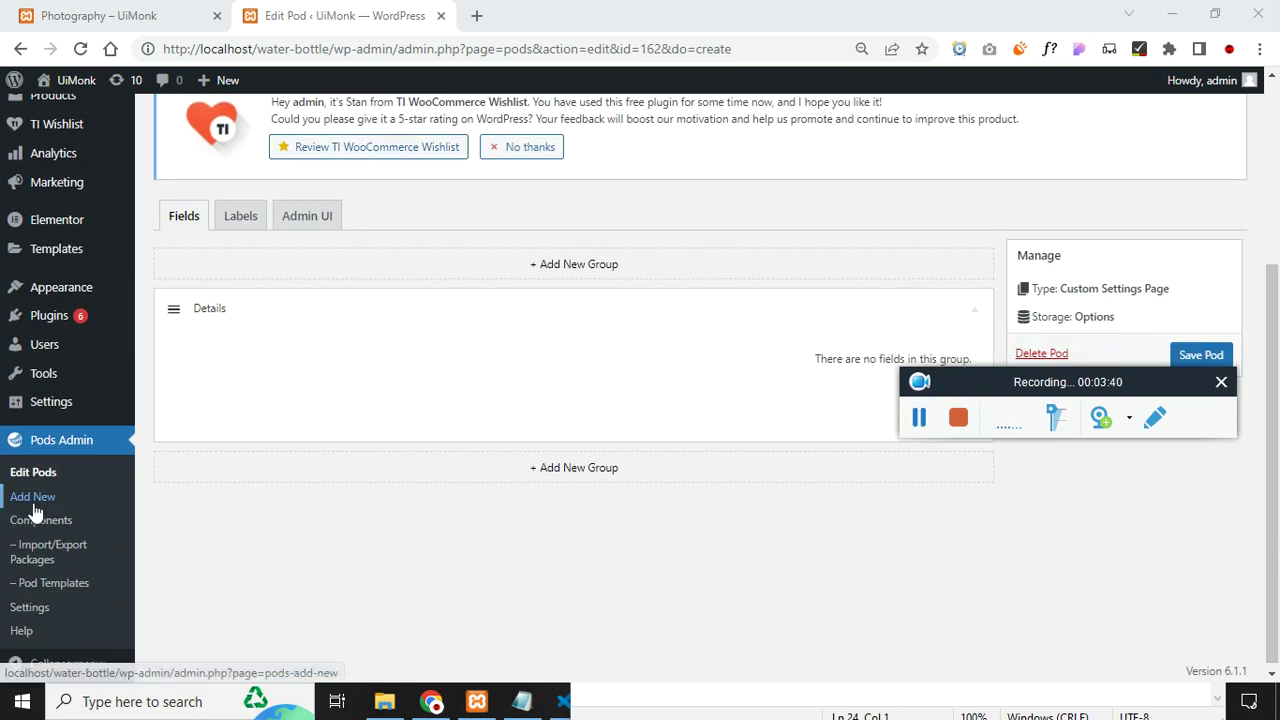
# - Start a new Custom Taxonomy pod with singular label portfolio category
pyautogui.click(43, 505)
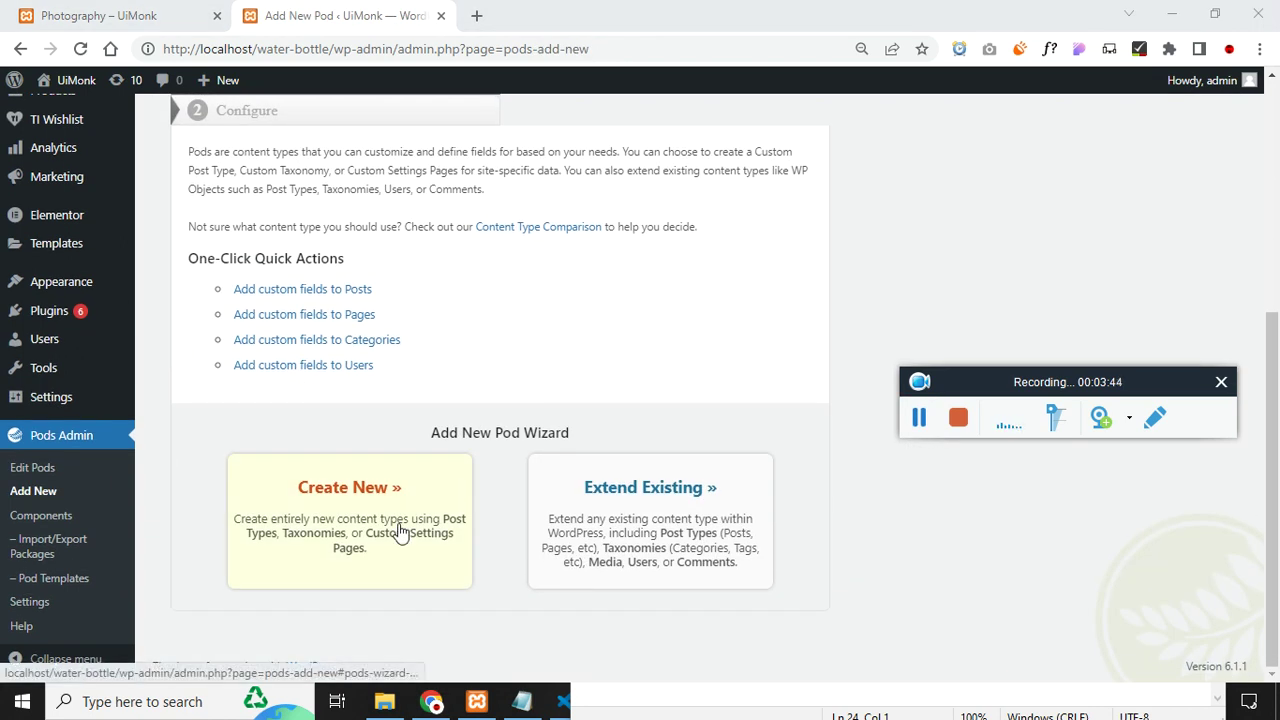
pyautogui.click(425, 522)
pyautogui.click(495, 375)
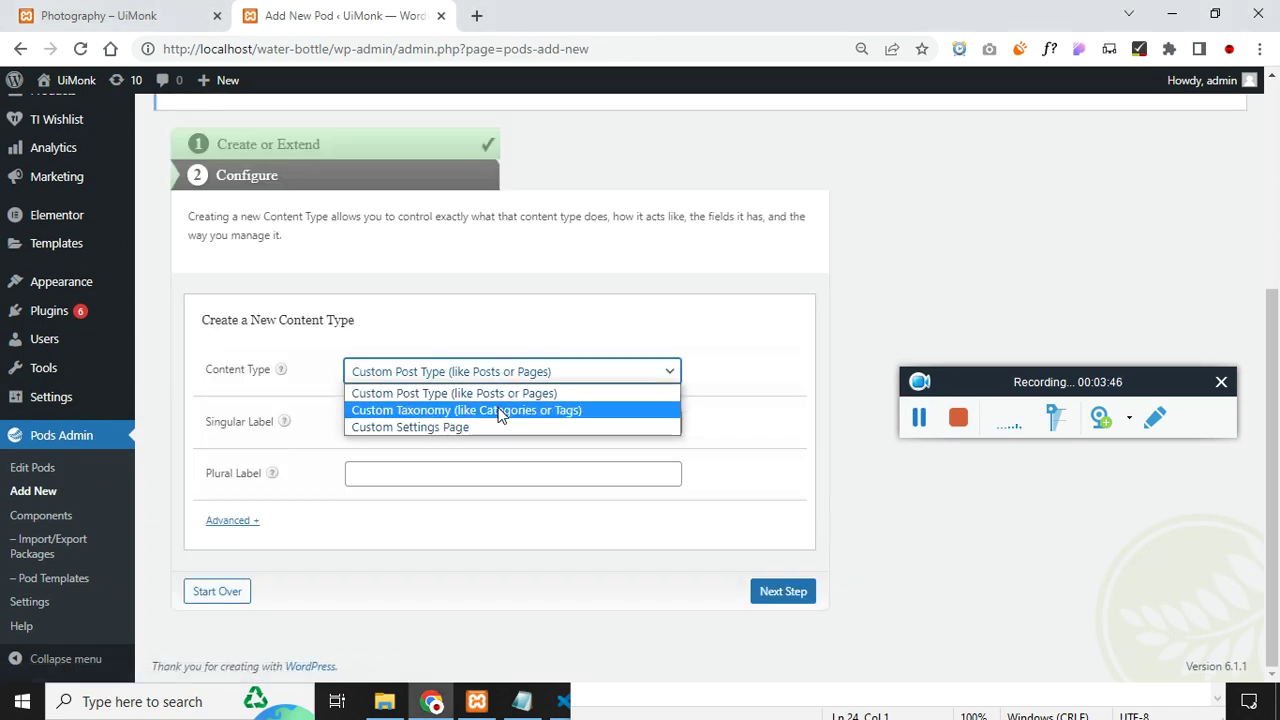
pyautogui.click(513, 418)
pyautogui.click(494, 424)
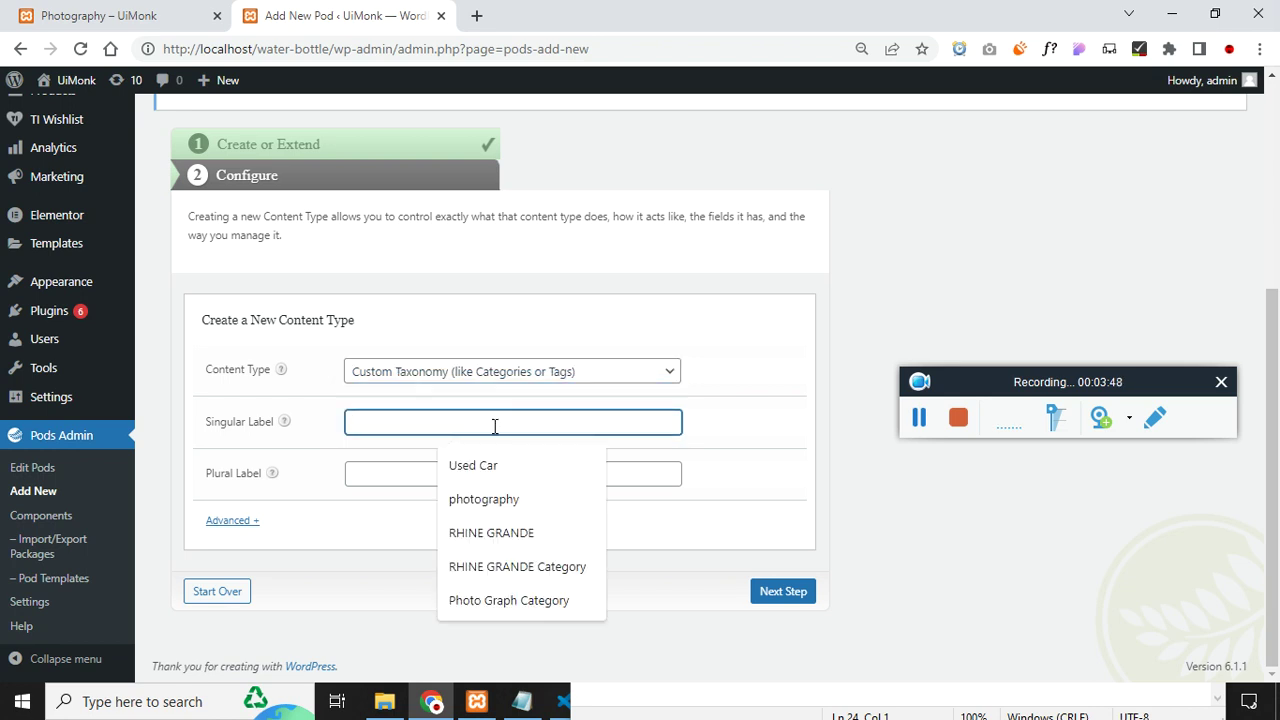
pyautogui.write('portfolio category')
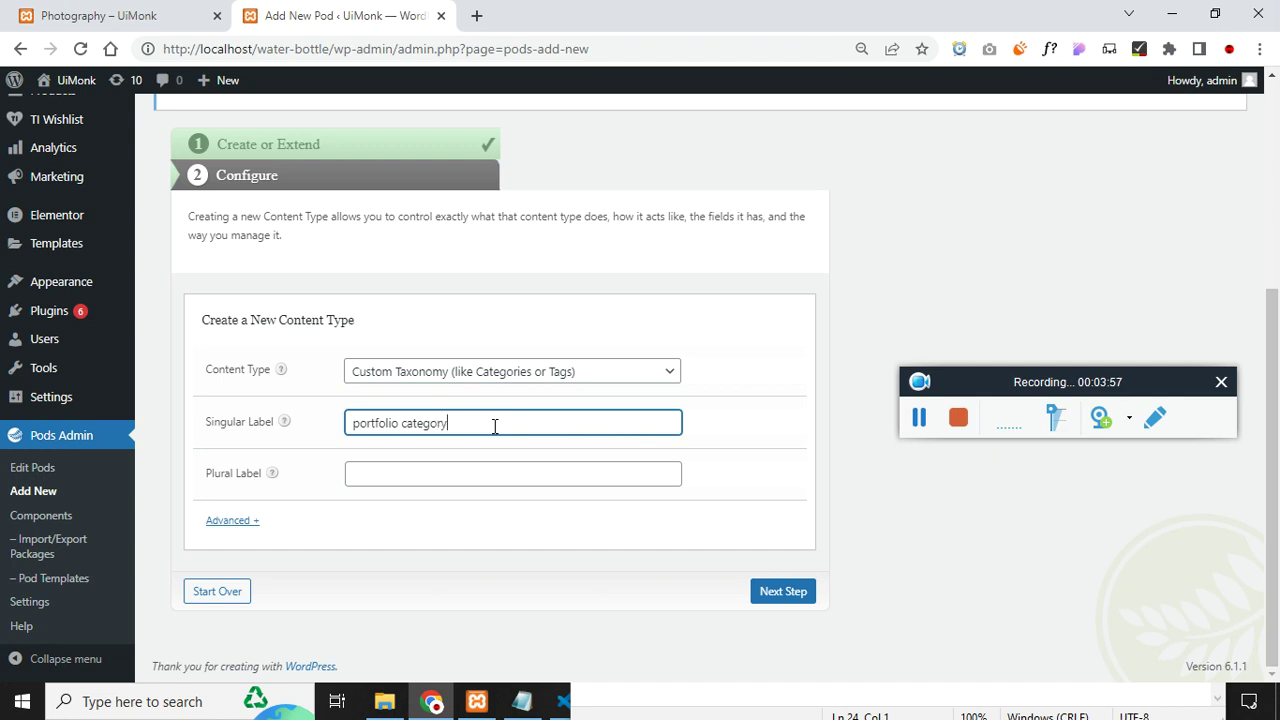
# - Copy the label into the plural field, create the taxonomy, and return to the pods list
pyautogui.hotkey('ctrl', 'a')
pyautogui.hotkey('ctrl', 'c')
pyautogui.press('Tab')
pyautogui.hotkey('ctrl', 'v')
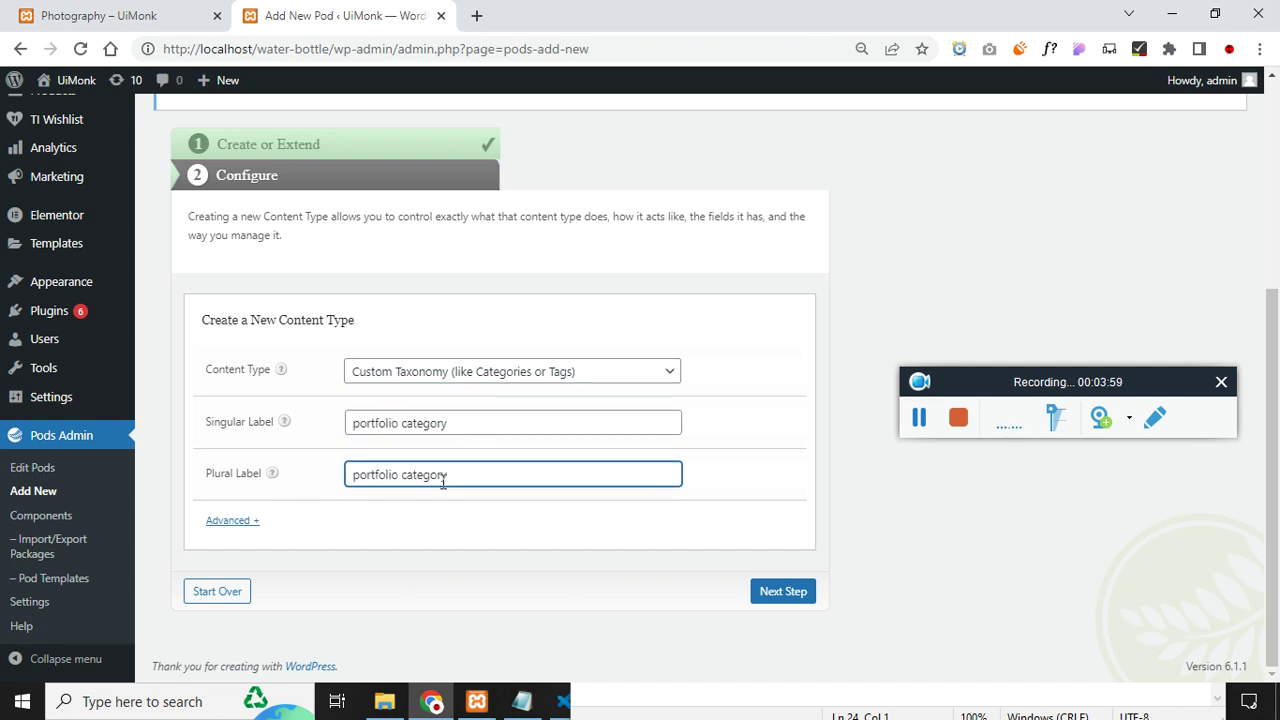
pyautogui.click(783, 592)
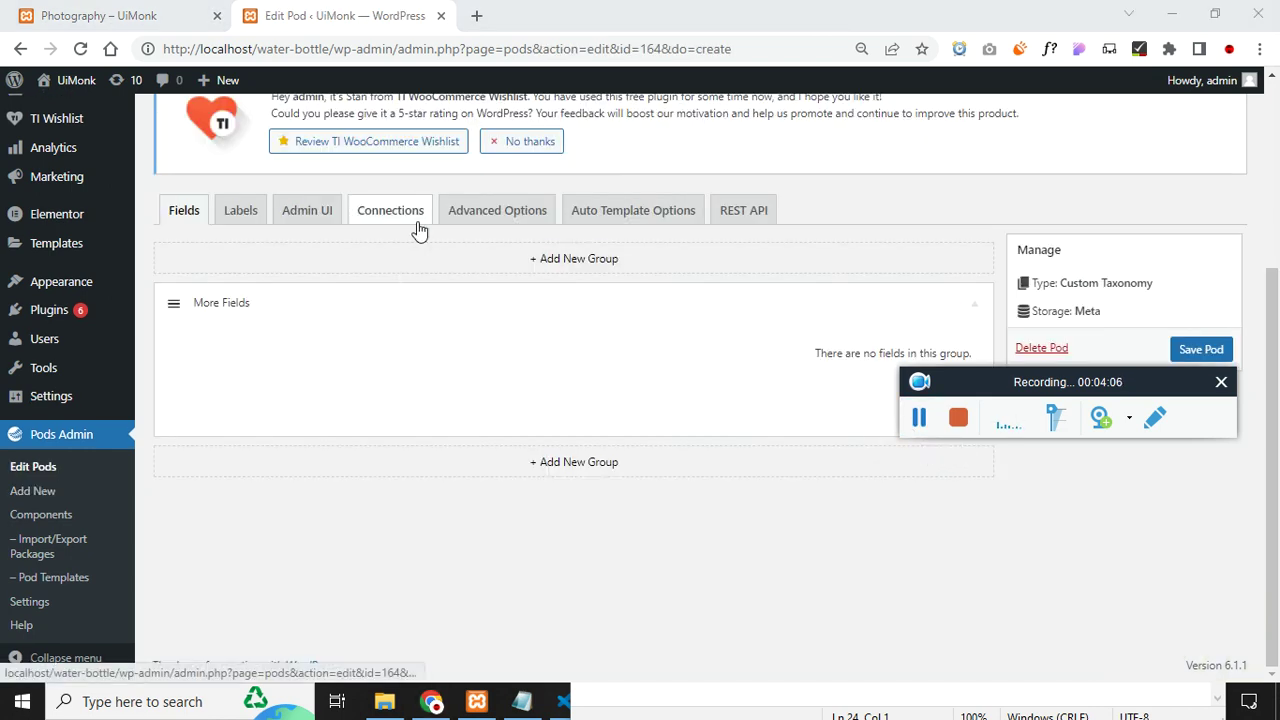
pyautogui.click(412, 220)
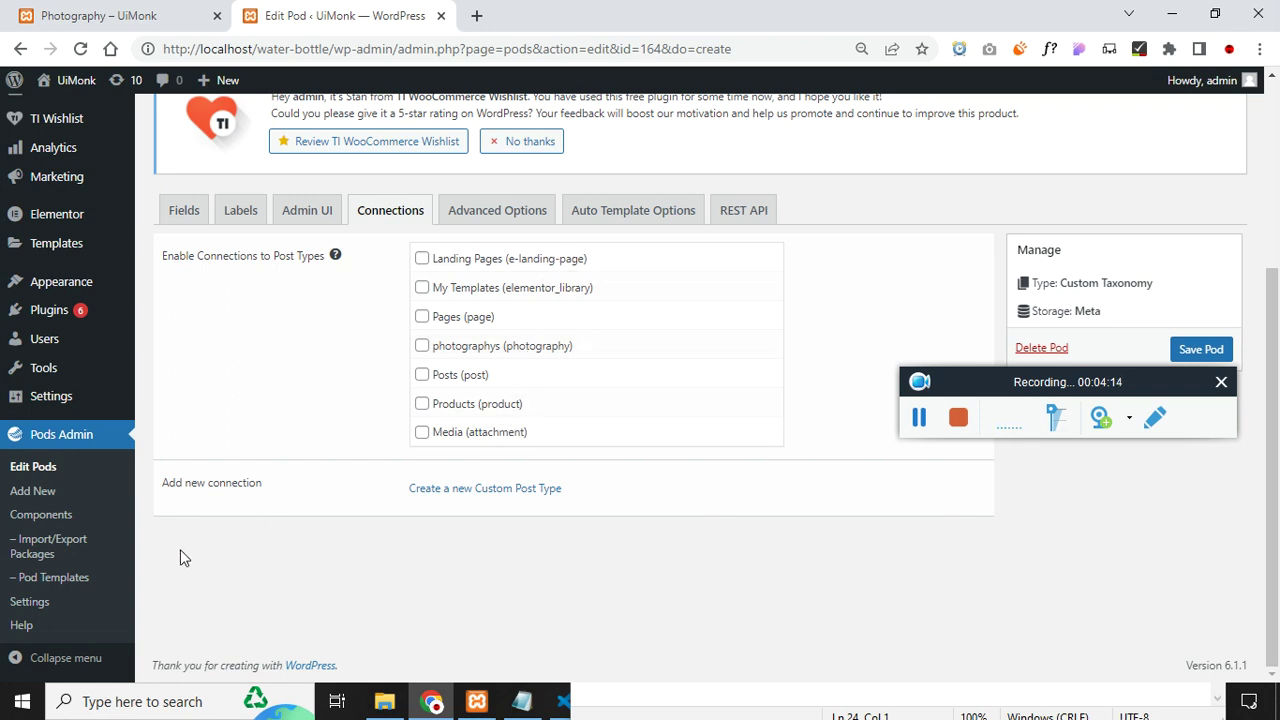
pyautogui.click(83, 450)
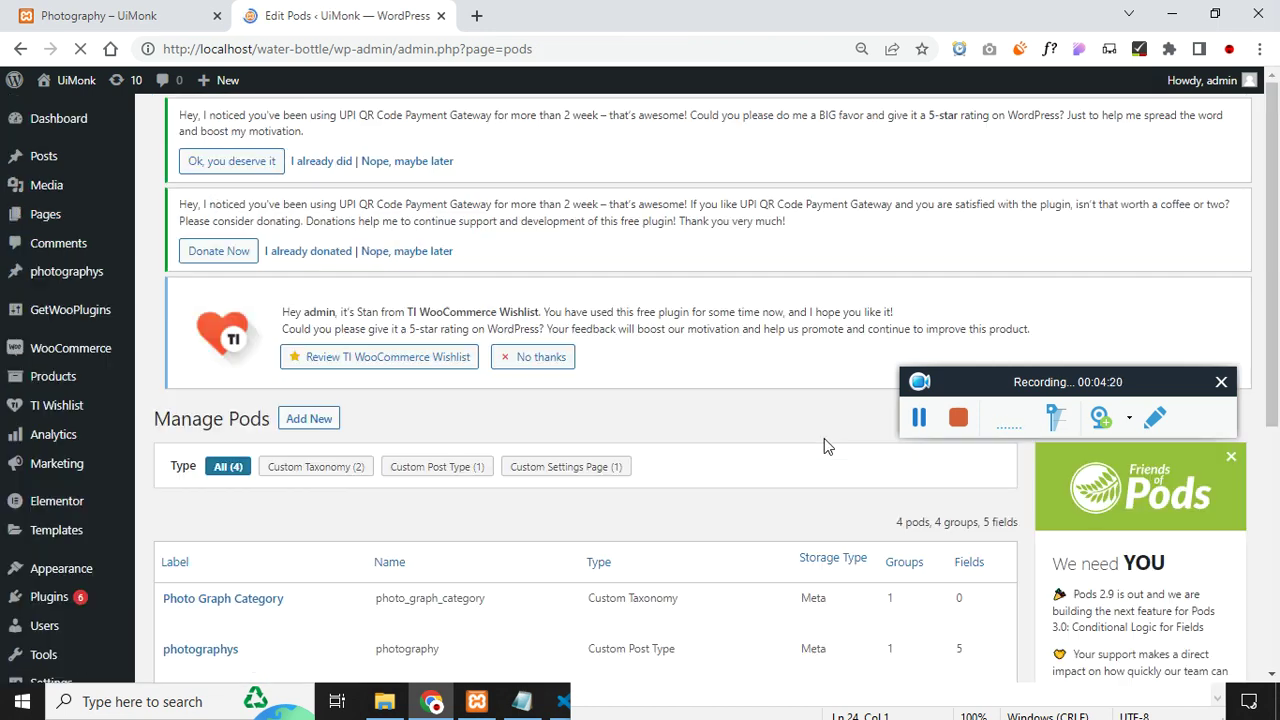
# - Compare pod types in the list and choose Delete on the portfolio settings page pod
pyautogui.scroll(-3, 608, 514)
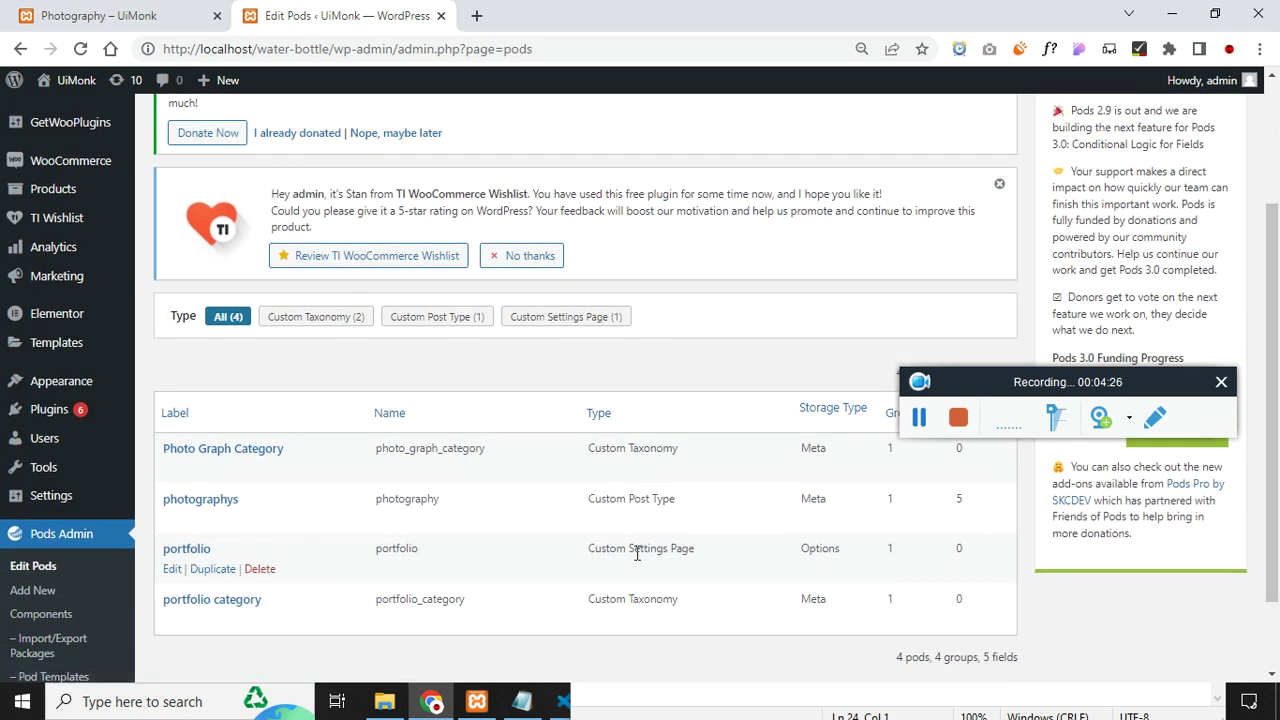
pyautogui.moveTo(597, 553); pyautogui.dragTo(690, 553)
pyautogui.click(170, 570)
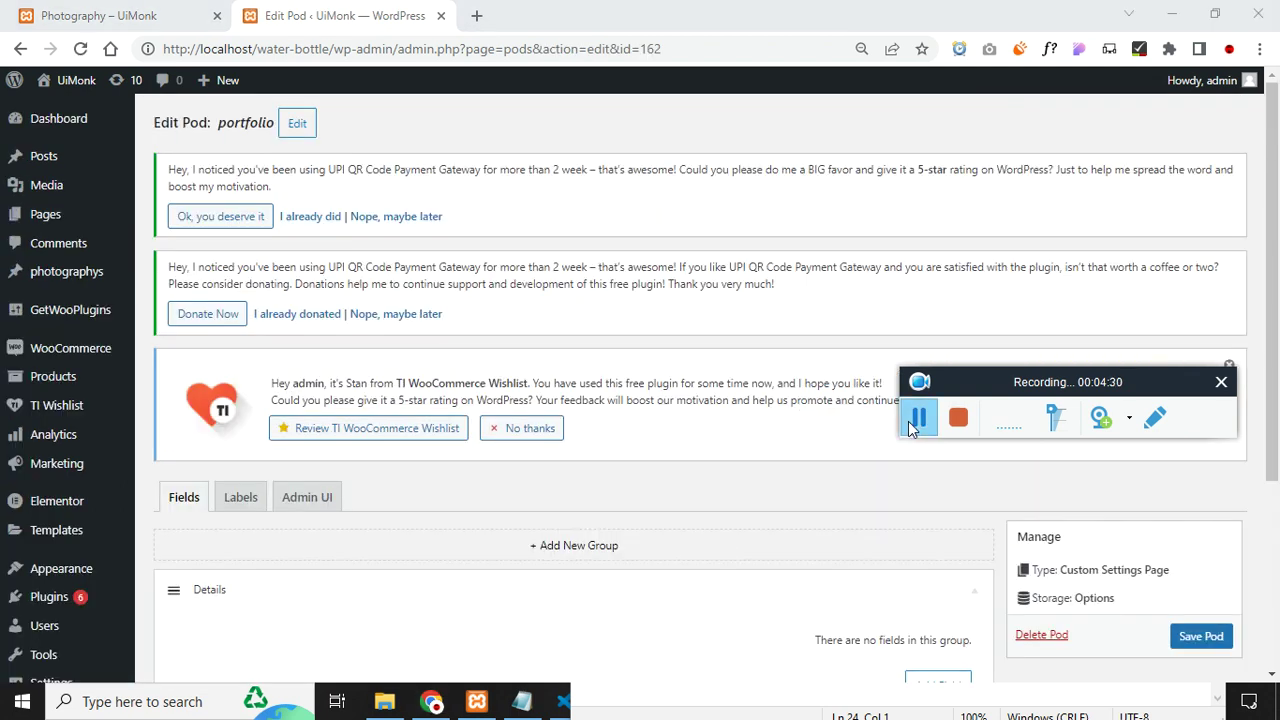
pyautogui.scroll(-3, 686, 480)
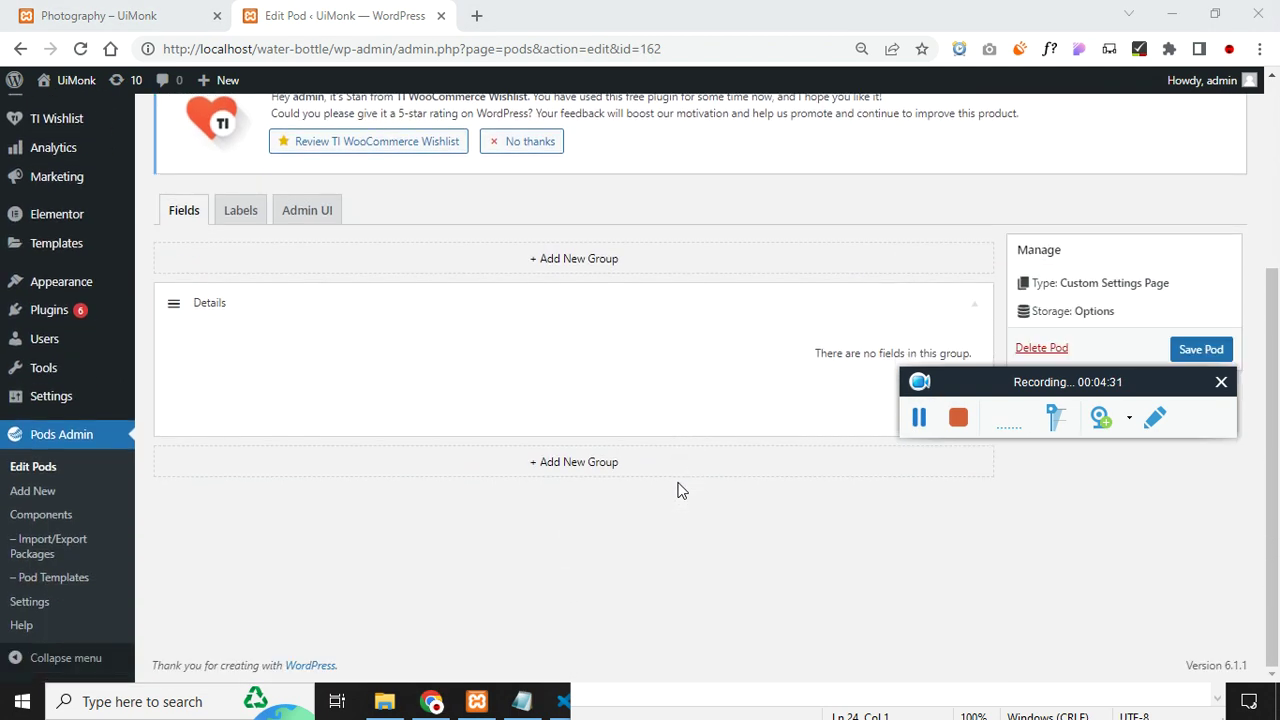
pyautogui.click(919, 417)
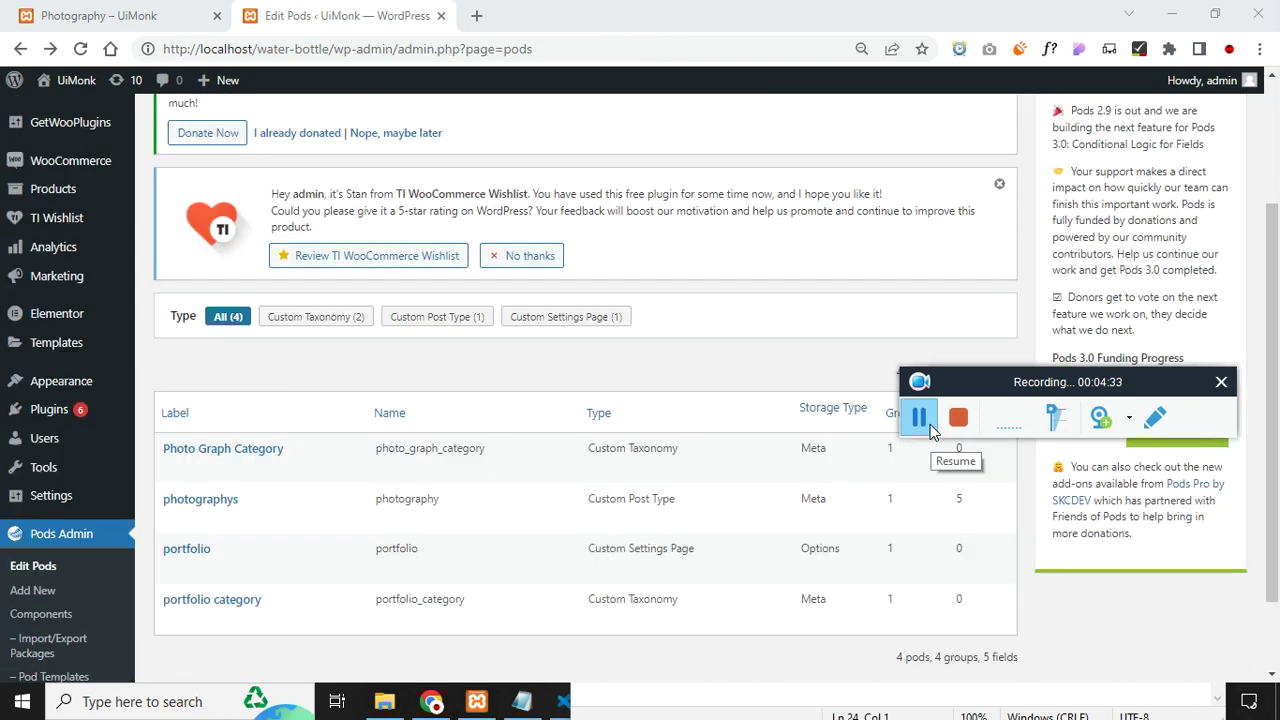
pyautogui.moveTo(586, 558); pyautogui.dragTo(671, 563)
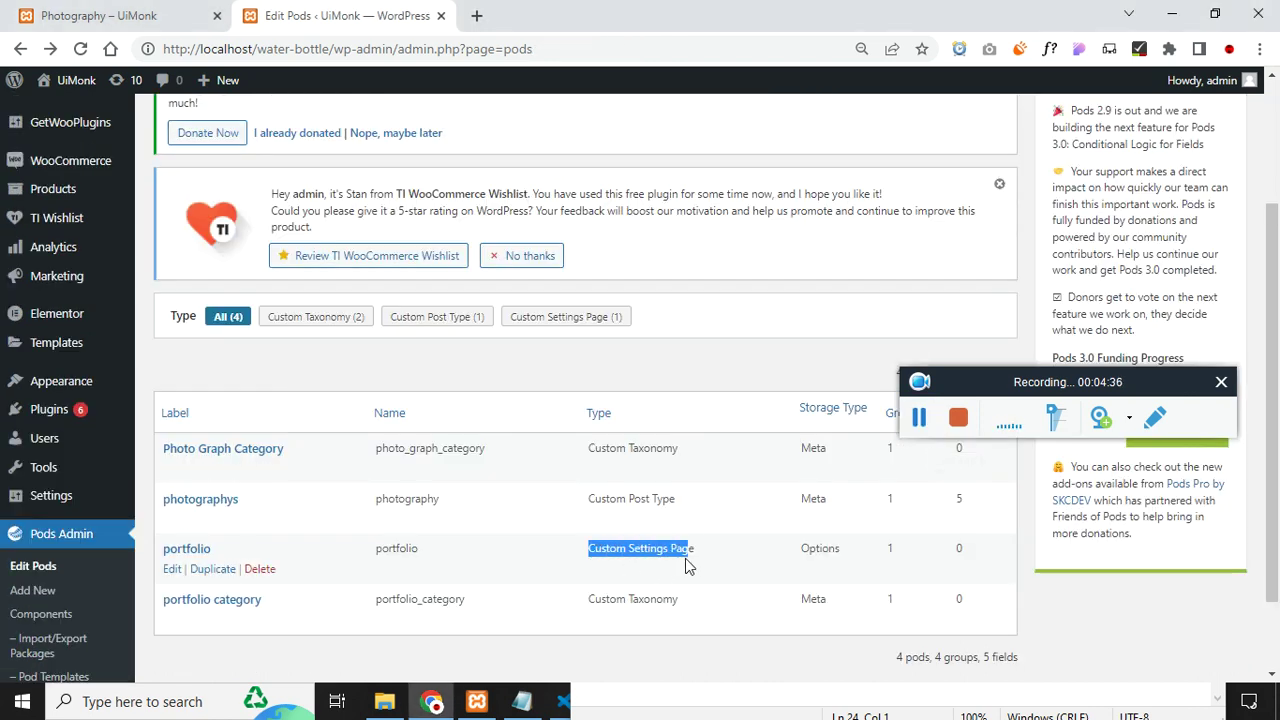
pyautogui.moveTo(588, 498); pyautogui.dragTo(676, 505)
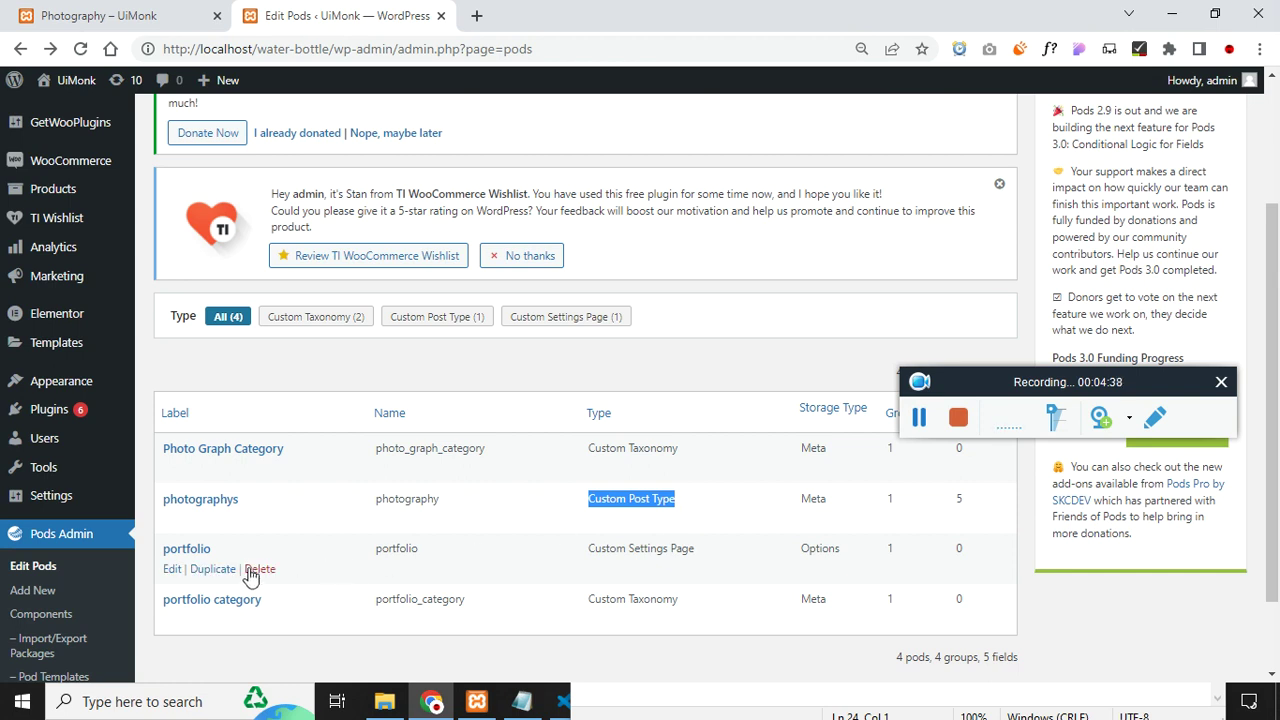
pyautogui.click(250, 570)
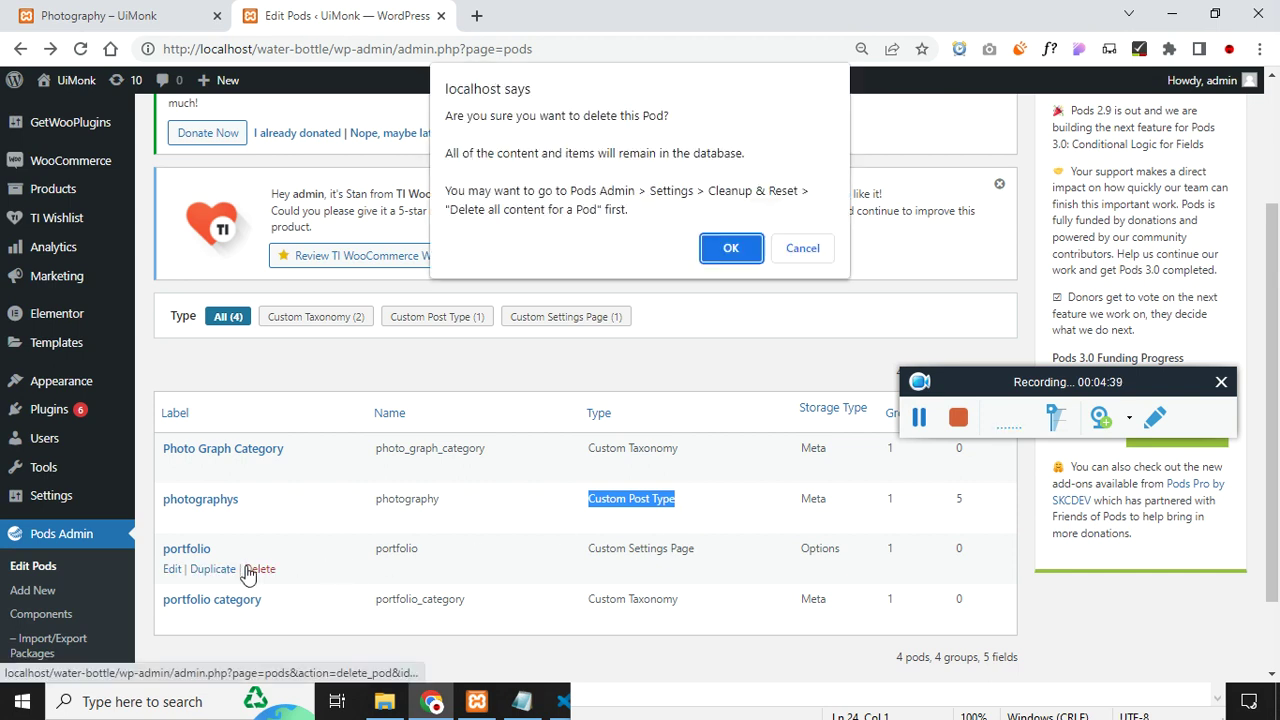
# - Confirm deleting the portfolio pod and start a new Custom Post Type pod
pyautogui.click(728, 248)
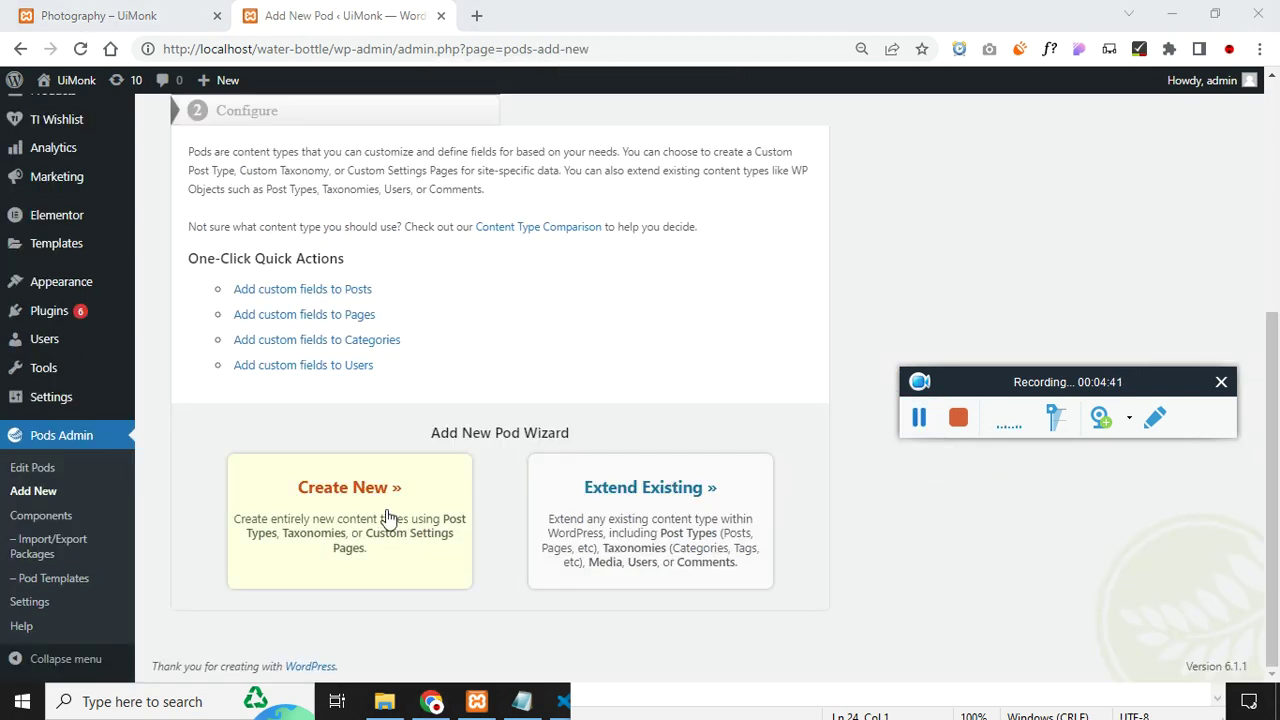
pyautogui.click(387, 518)
pyautogui.click(491, 377)
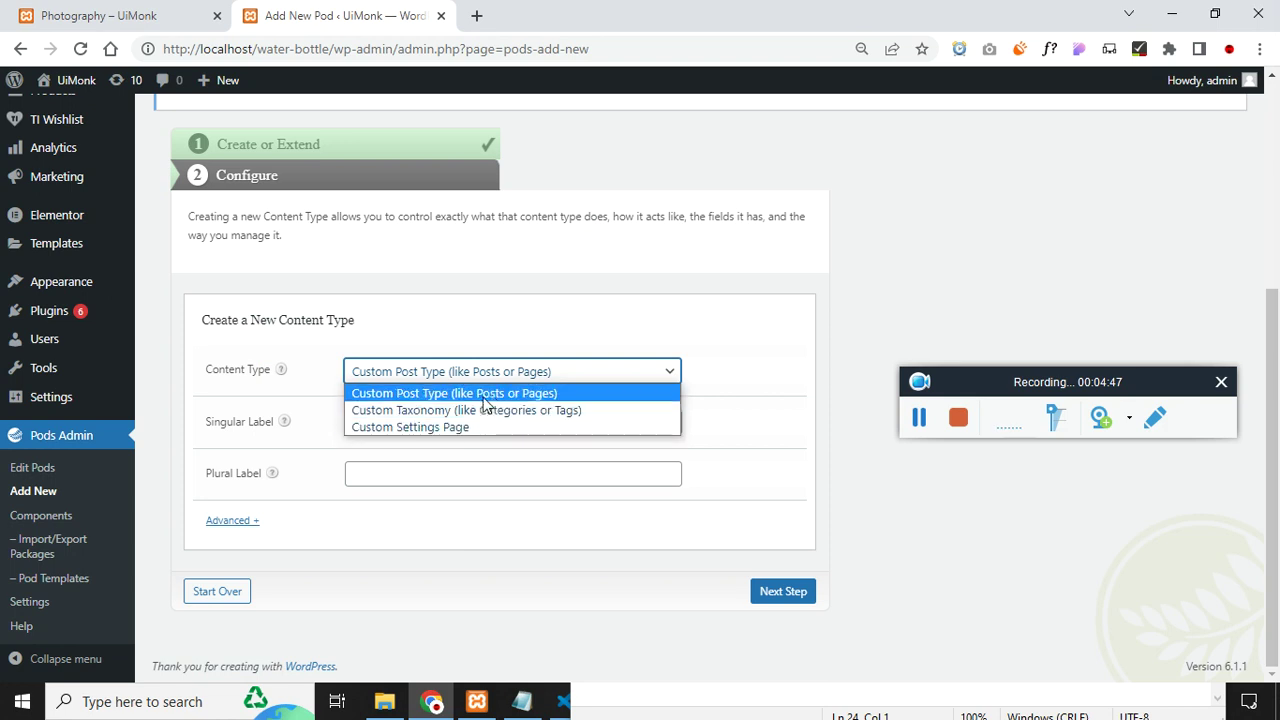
pyautogui.click(500, 400)
# - Enter portfolio as the singular and plural labels
pyautogui.click(433, 424)
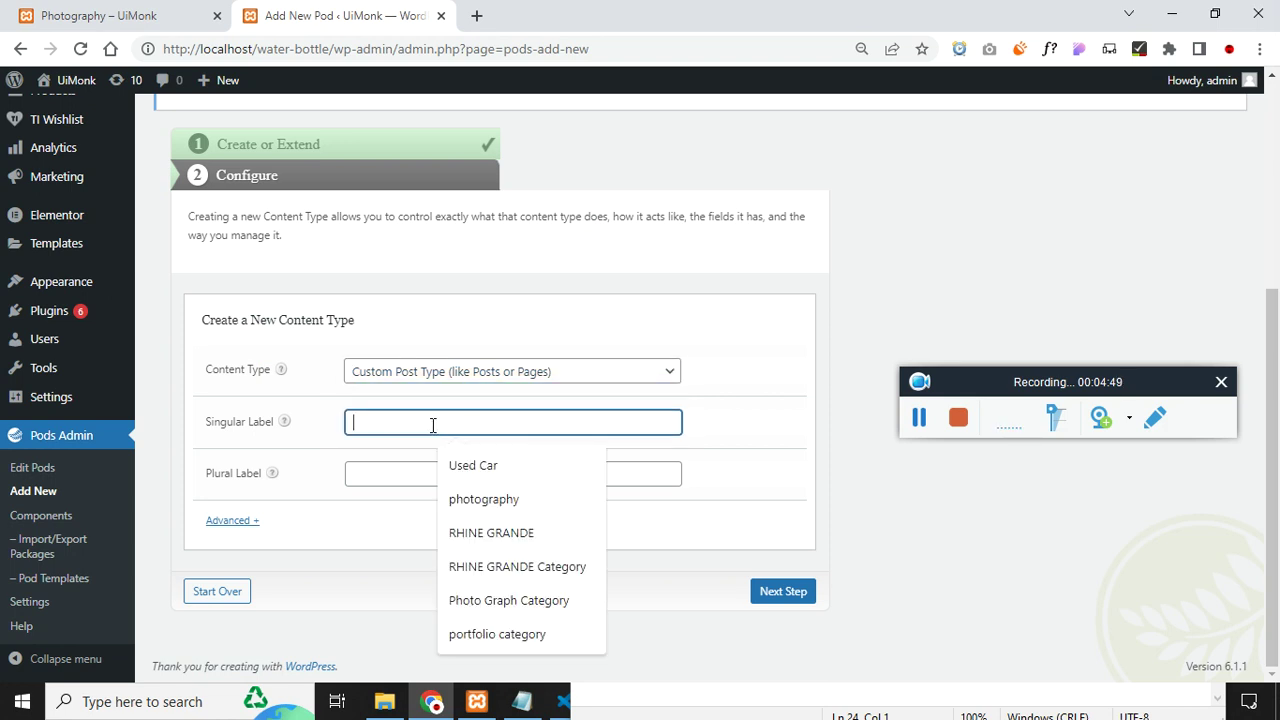
pyautogui.write('por')
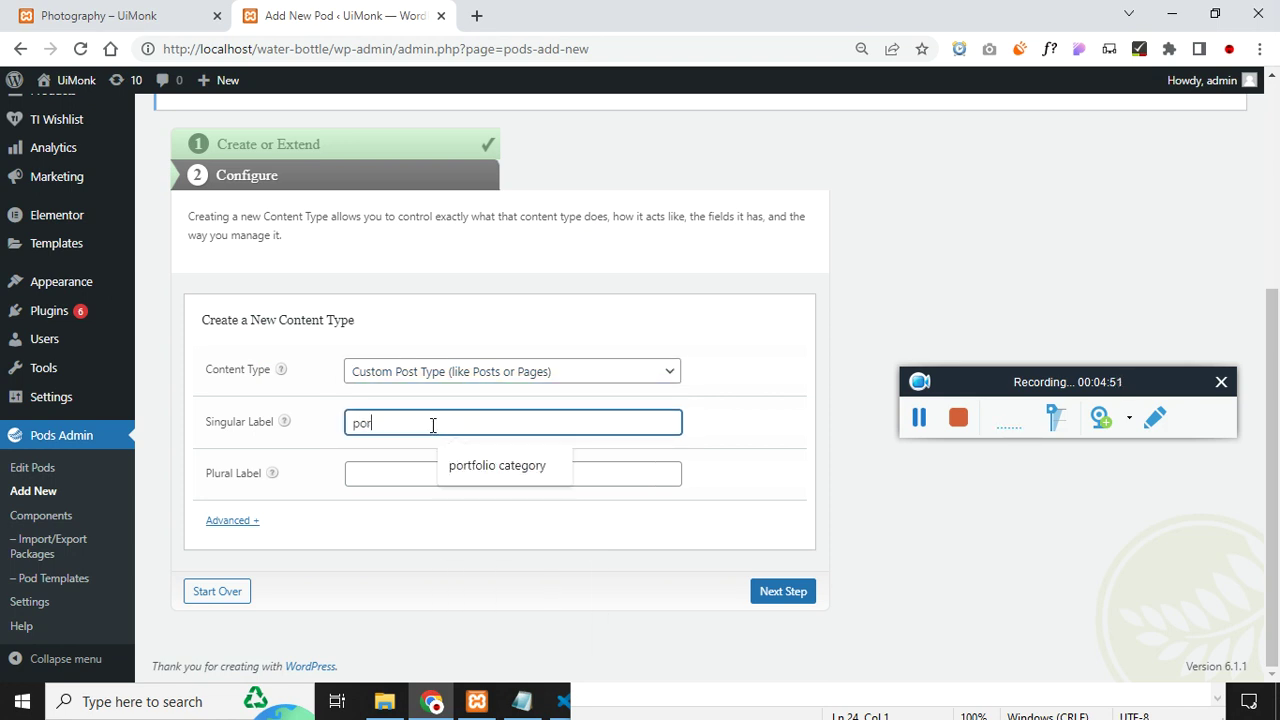
pyautogui.click(459, 465)
pyautogui.doubleClick(440, 423)
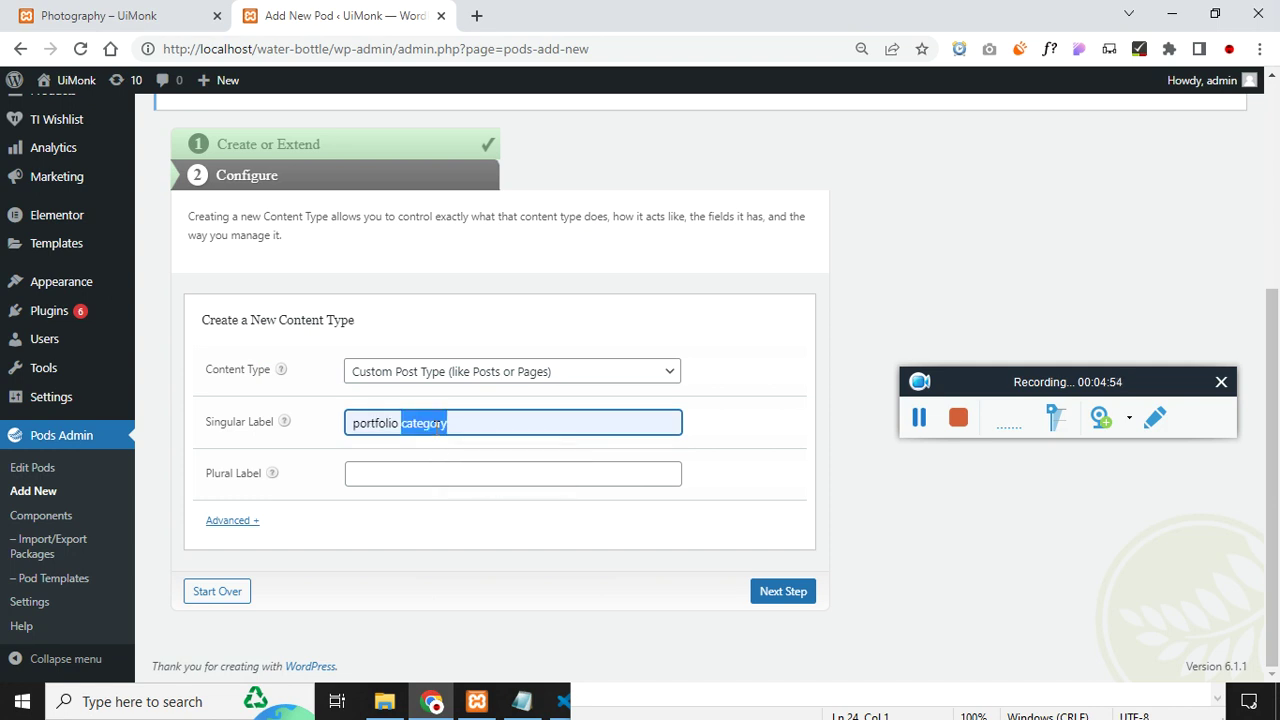
pyautogui.press('BackSpace')
pyautogui.click(393, 477)
pyautogui.write('portfolio')
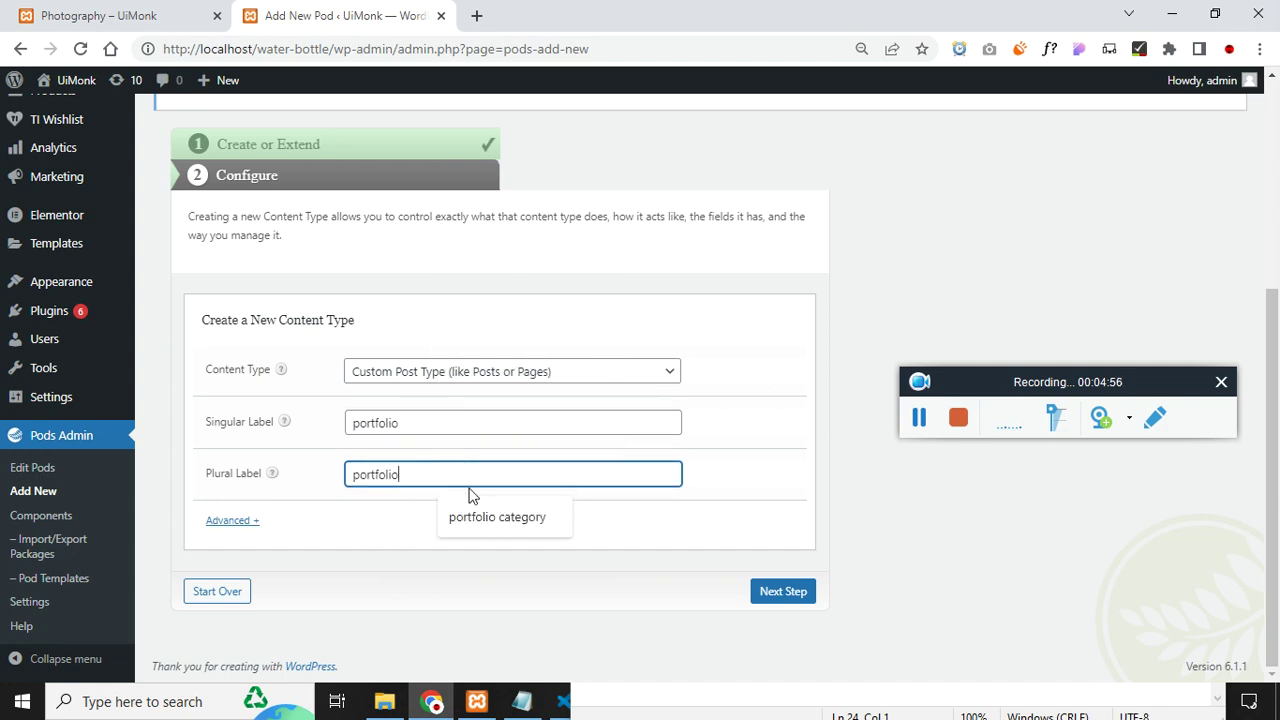